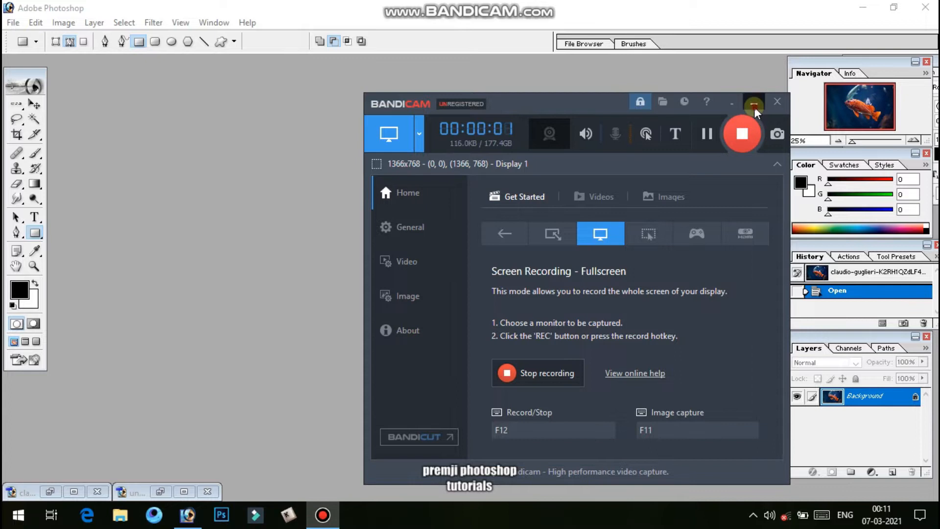
# Step: Create a new 1280 x 720 pixel RGB document at 200 pixels/inch with white contents
pyautogui.click(754, 107)
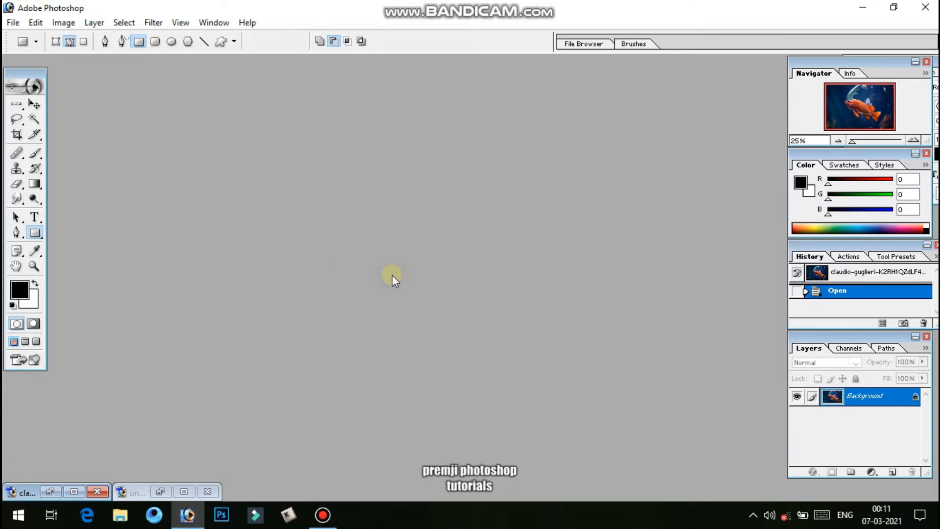
pyautogui.hotkey('ctrl', 'n')
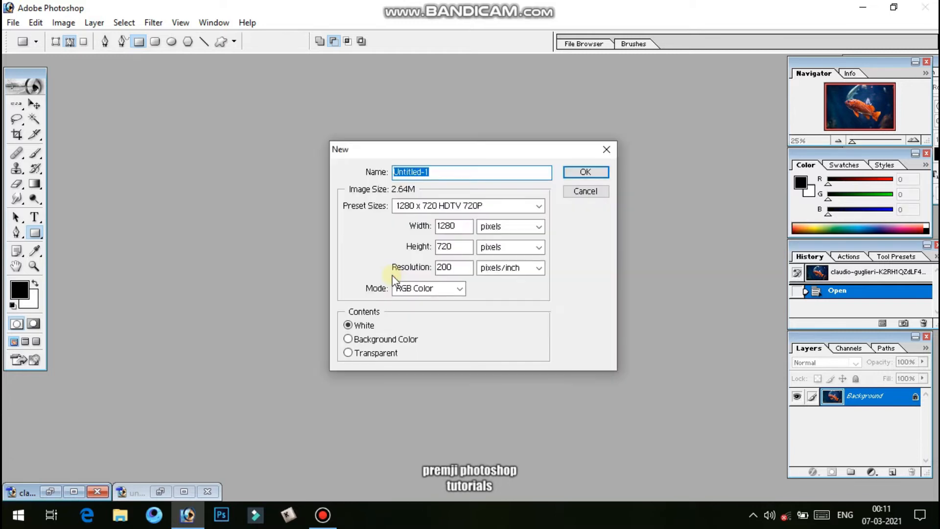
pyautogui.click(587, 173)
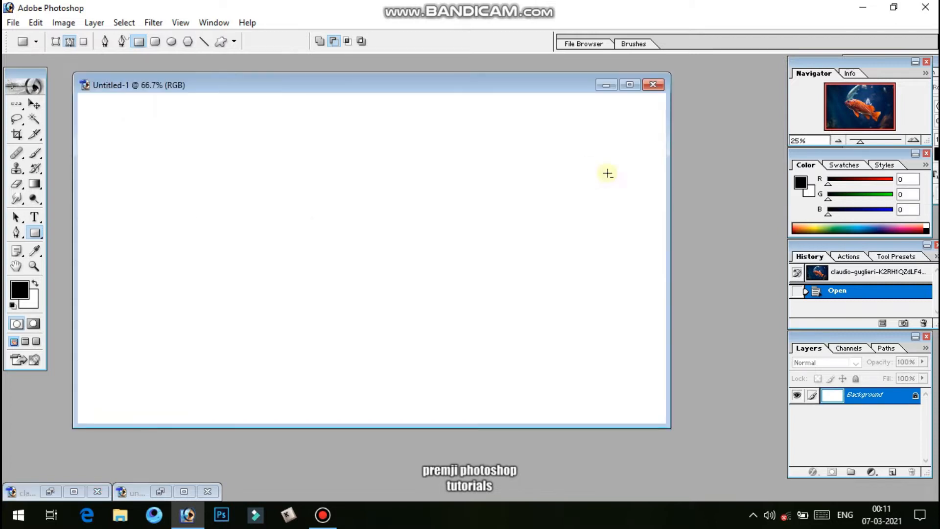
# Step: Copy the orange fish photo into the new document as a layer and shift it on the canvas
pyautogui.click(74, 491)
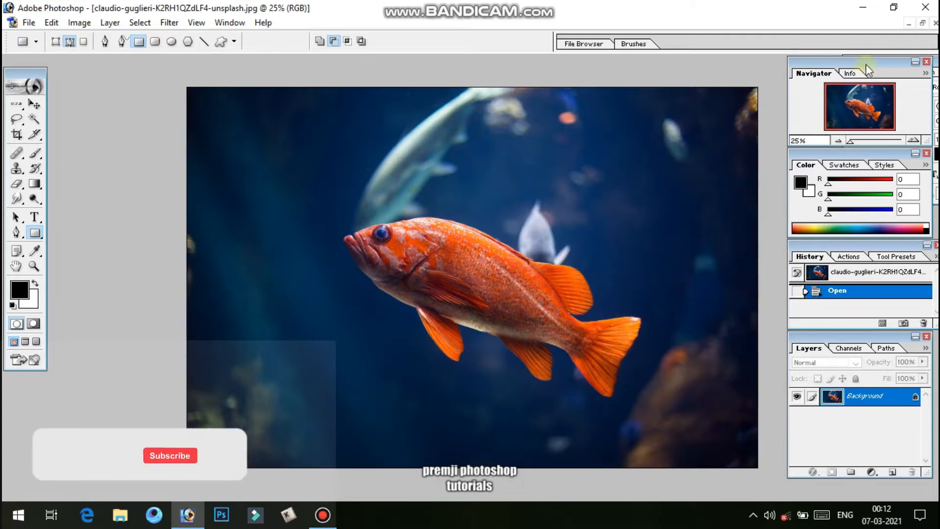
pyautogui.click(923, 22)
pyautogui.click(34, 104)
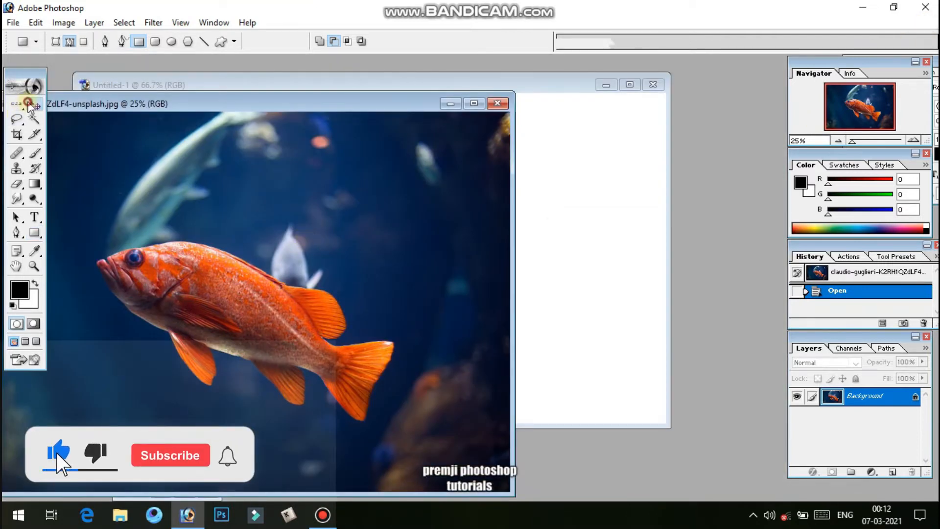
pyautogui.moveTo(251, 343); pyautogui.dragTo(512, 224)
pyautogui.click(629, 85)
pyautogui.moveTo(599, 230); pyautogui.dragTo(605, 265)
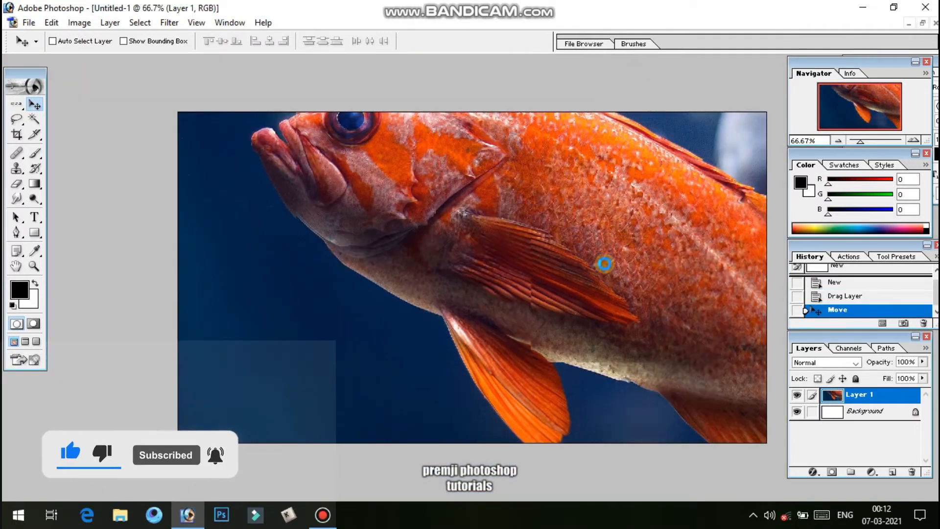
# Step: Free-transform the fish layer, scaling it down proportionally and positioning it so it fills the whole canvas
pyautogui.hotkey('ctrl', '0')
pyautogui.hotkey('ctrl', '-')
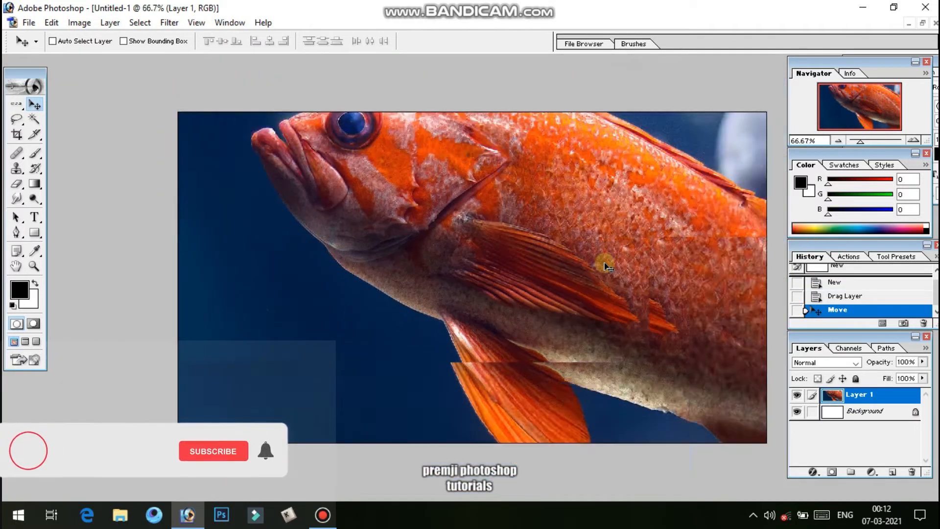
pyautogui.hotkey('ctrl', '-')
pyautogui.hotkey('ctrl', '-')
pyautogui.hotkey('ctrl', 't')
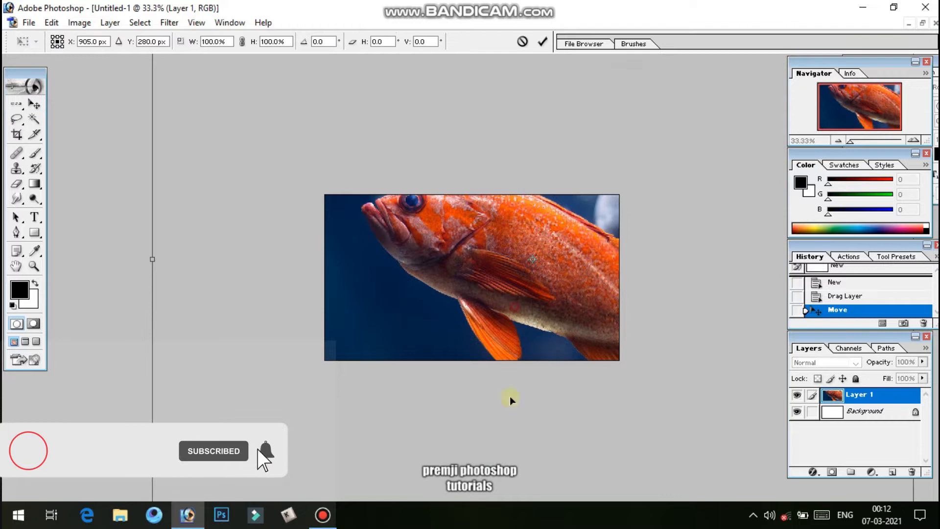
pyautogui.moveTo(374, 133); pyautogui.dragTo(367, 240)
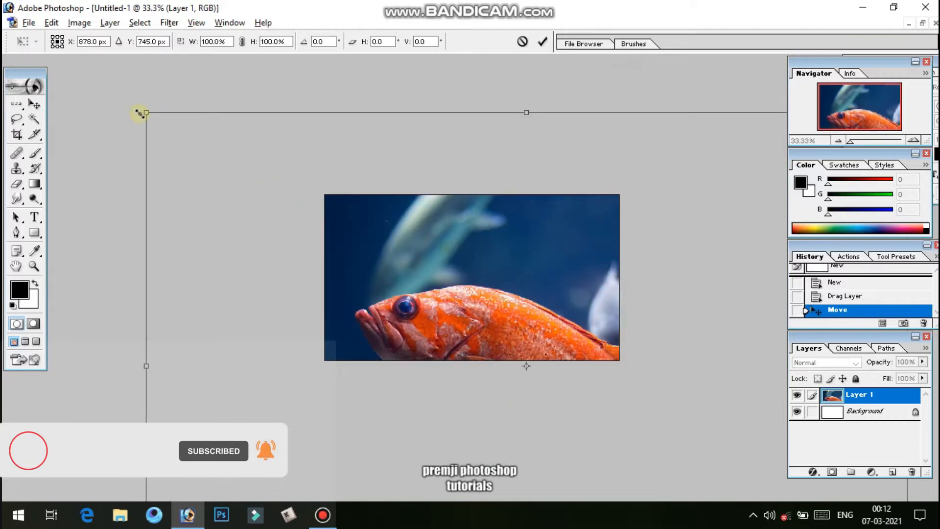
pyautogui.moveTo(140, 114); pyautogui.dragTo(398, 265)
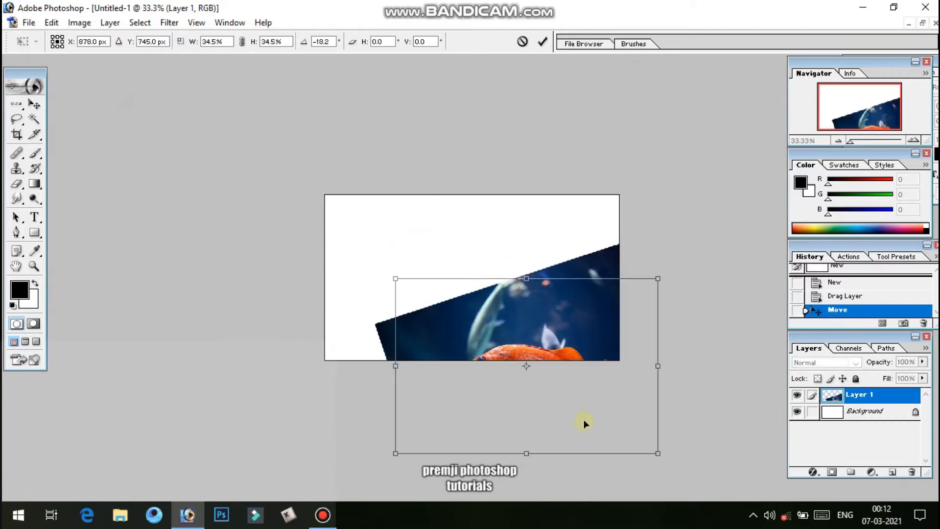
pyautogui.moveTo(583, 368); pyautogui.dragTo(518, 287)
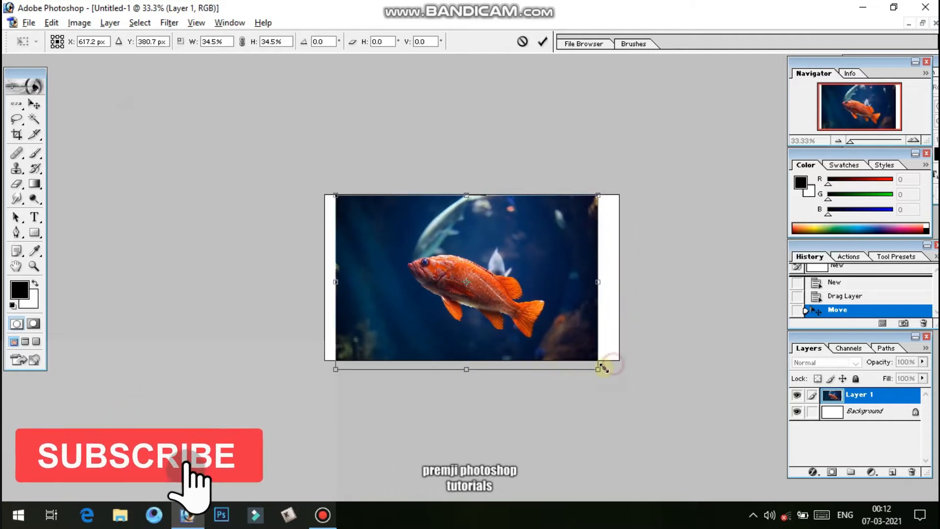
pyautogui.moveTo(604, 368); pyautogui.dragTo(621, 390)
pyautogui.press('Return')
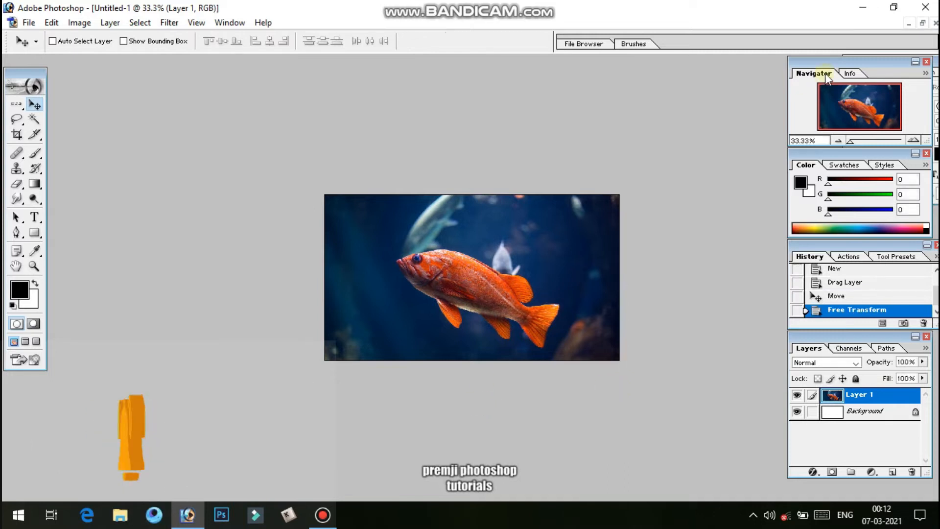
# Step: Close the original fish photo, leaving the composite document open
pyautogui.click(923, 23)
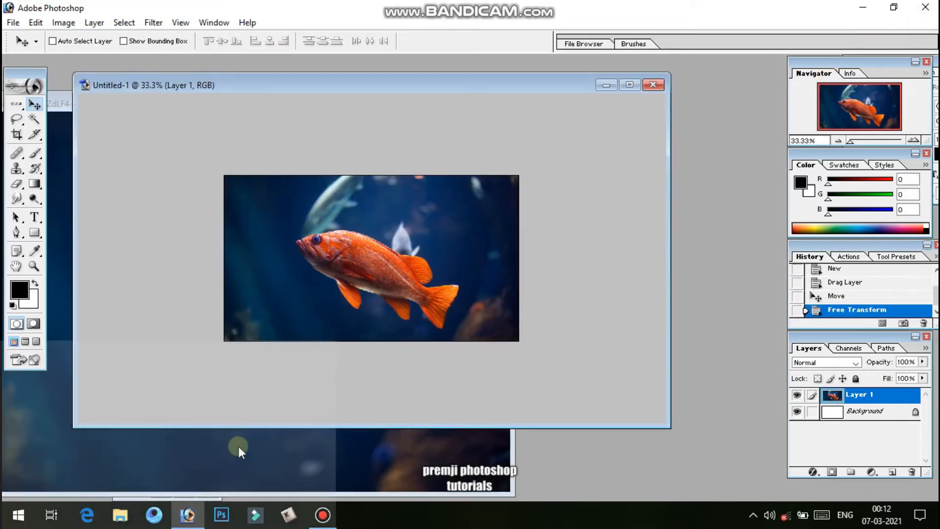
pyautogui.click(59, 103)
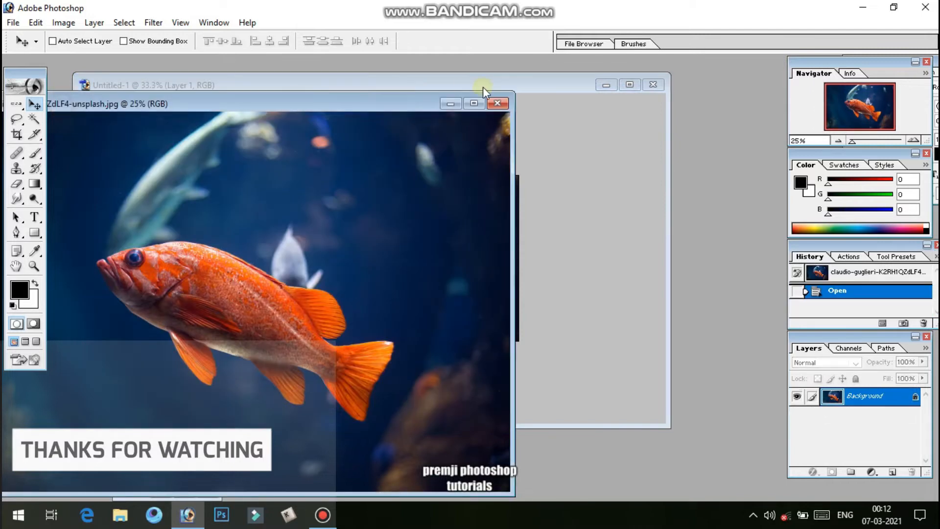
pyautogui.click(491, 104)
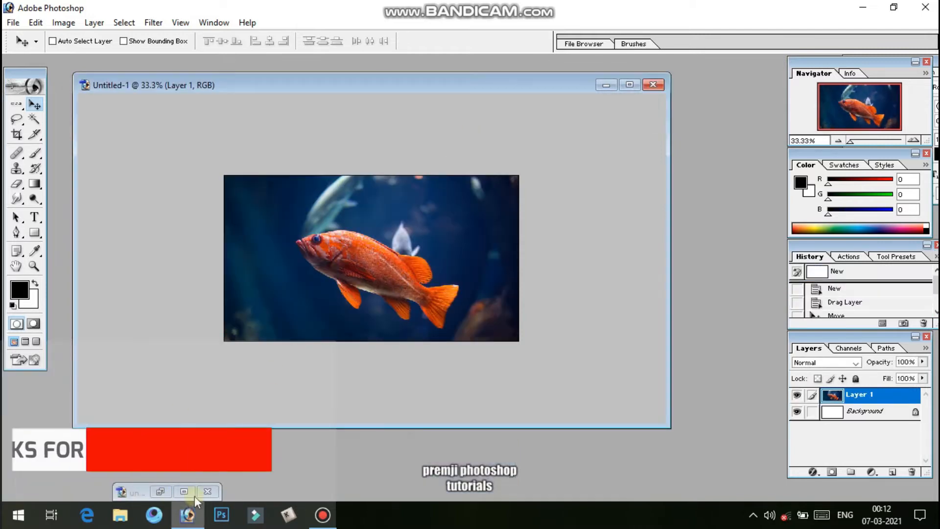
# Step: Copy the blue underwater scene image into the composite document as a layer above the fish
pyautogui.click(185, 492)
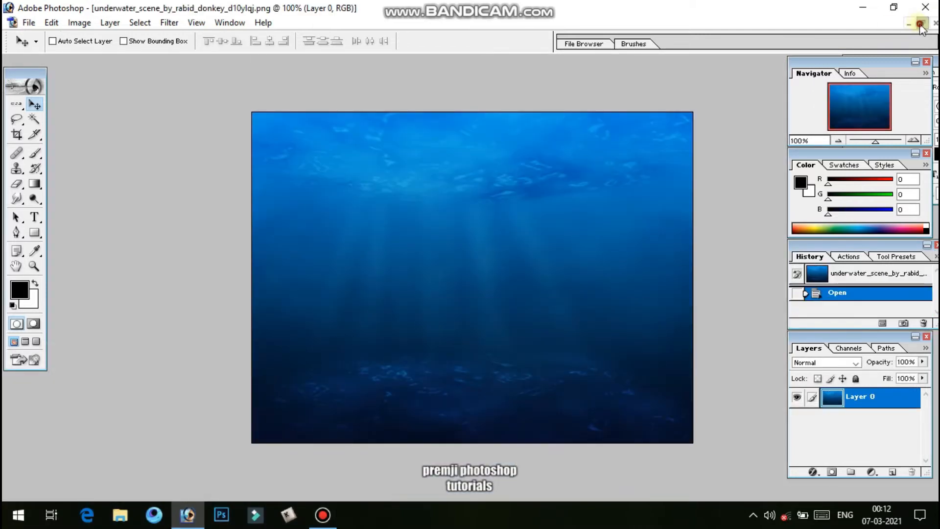
pyautogui.click(920, 24)
pyautogui.moveTo(380, 208); pyautogui.dragTo(317, 216)
# Step: Scale the underwater scene layer proportionally to 241.2% so it covers the entire canvas
pyautogui.hotkey('ctrl', 't')
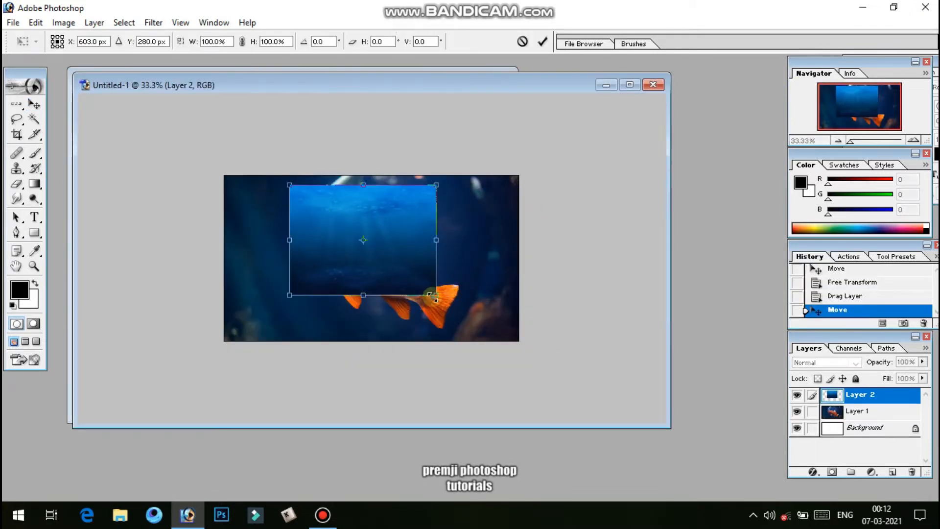
pyautogui.moveTo(436, 296); pyautogui.dragTo(516, 394)
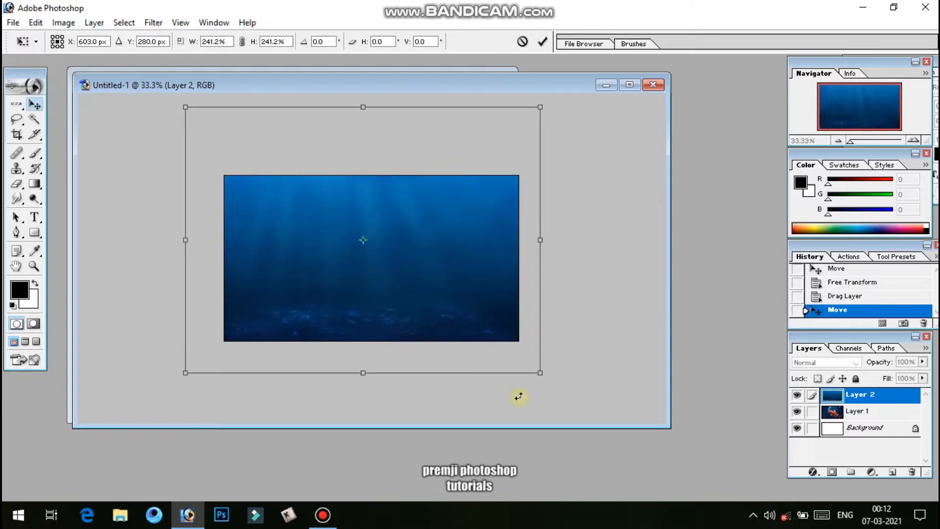
pyautogui.press('Return')
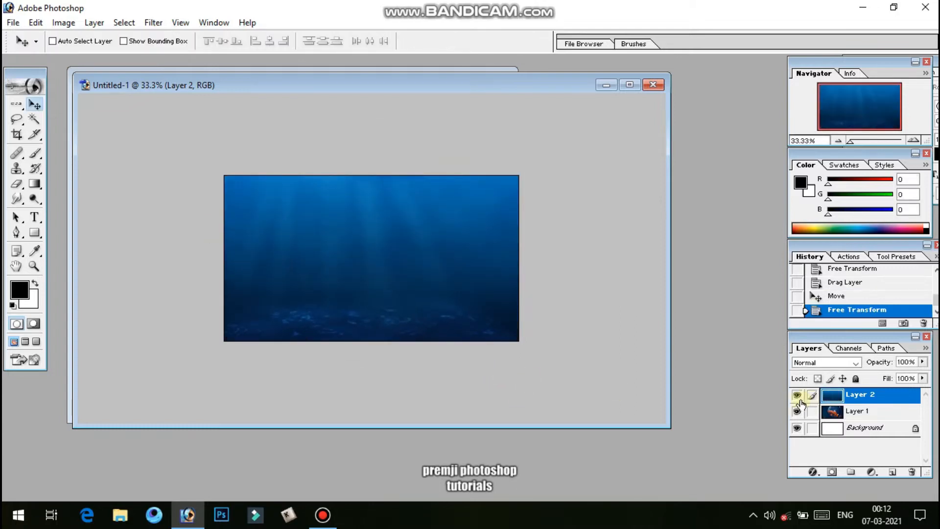
# Step: Hide the underwater scene layer and make the fish layer active in a maximized document window
pyautogui.click(797, 395)
pyautogui.click(882, 413)
pyautogui.click(504, 253)
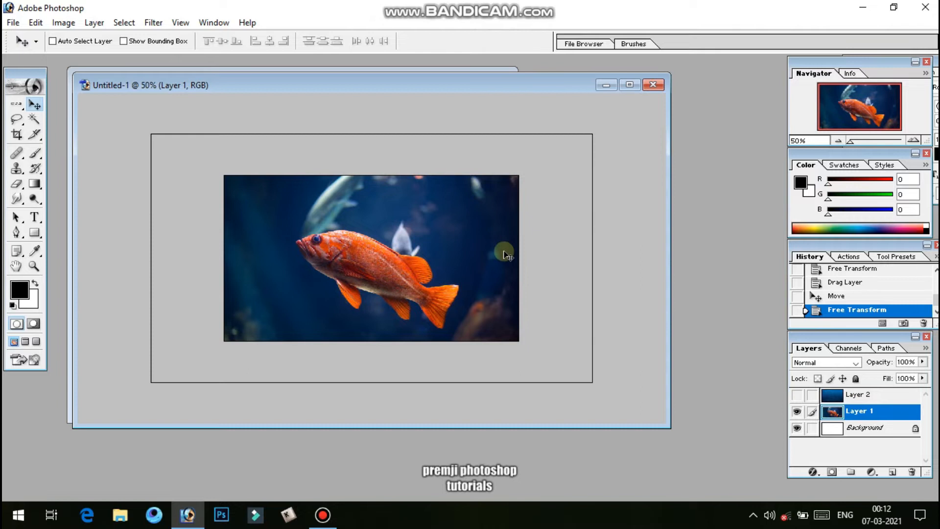
pyautogui.click(504, 254)
pyautogui.click(630, 84)
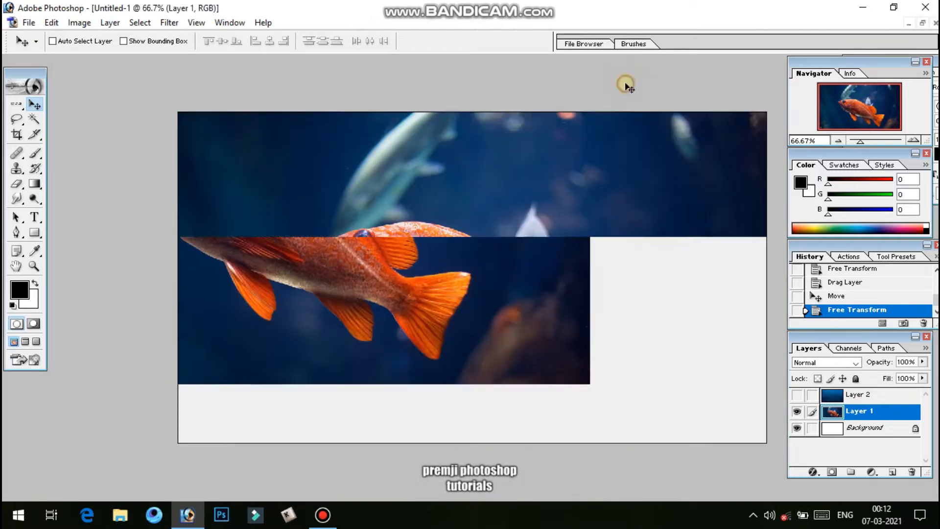
# Step: Draw a tall, narrow black rectangle as a shape layer in front of the fish's mouth
pyautogui.click(35, 233)
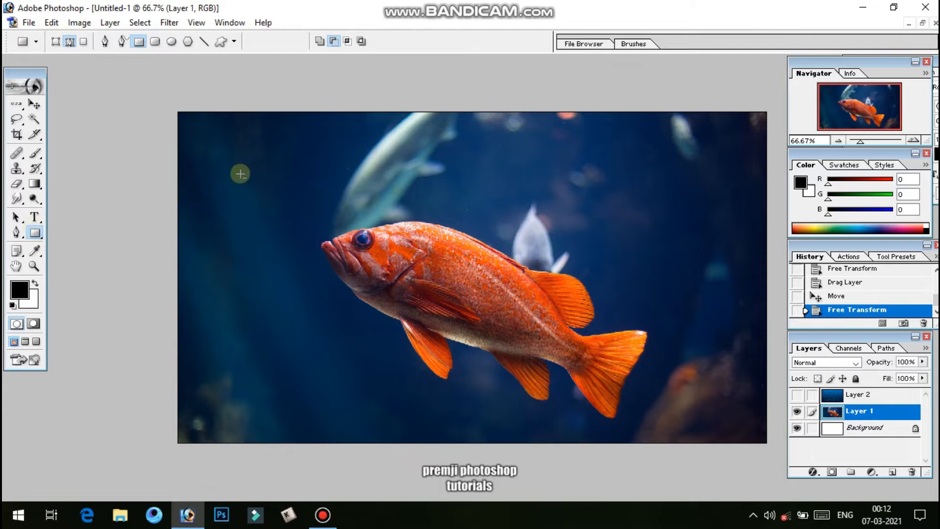
pyautogui.moveTo(238, 170); pyautogui.dragTo(302, 421)
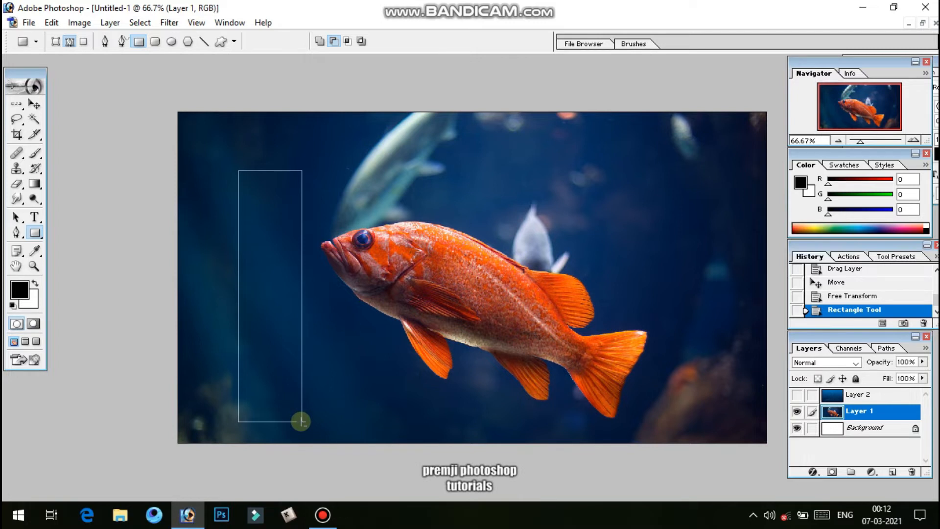
pyautogui.hotkey('ctrl', 'Return')
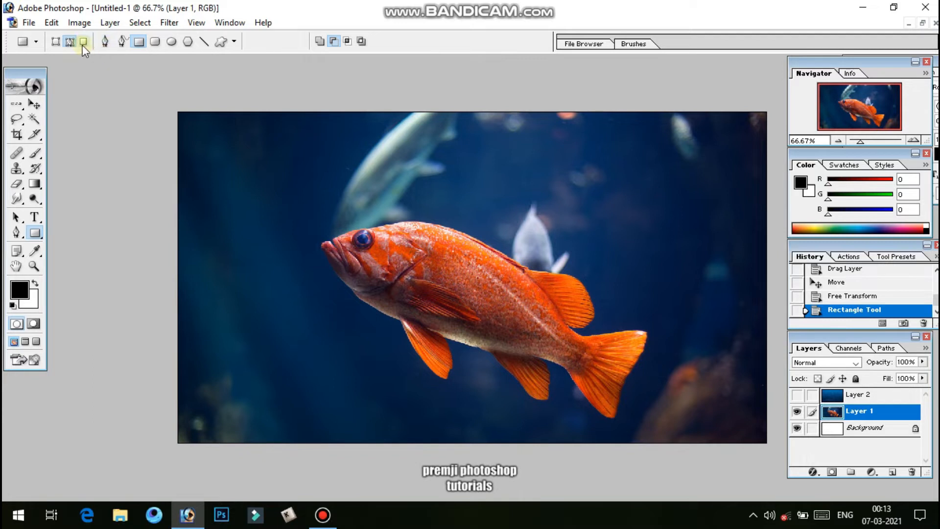
pyautogui.click(55, 42)
pyautogui.moveTo(239, 181); pyautogui.dragTo(298, 388)
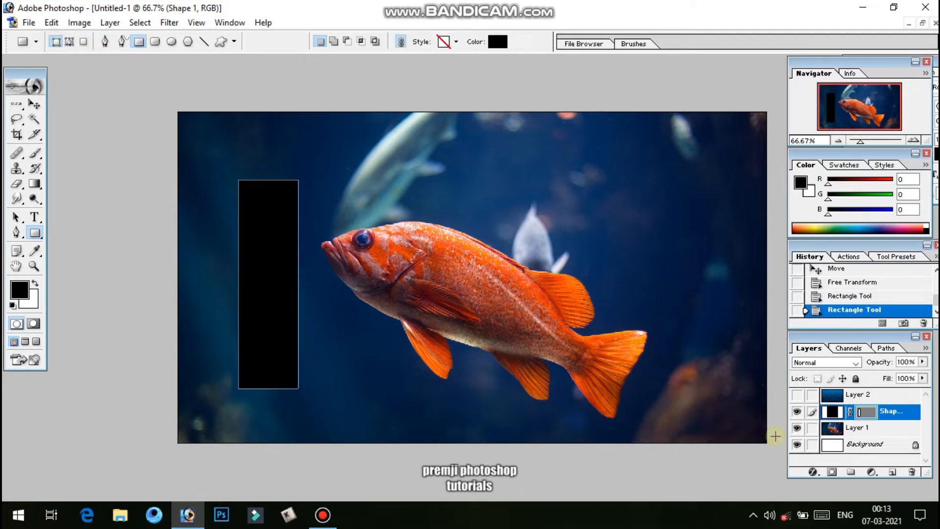
# Step: Add a white (FFFFFF) Stroke layer style to the black rectangle's shape layer
pyautogui.rightClick(896, 414)
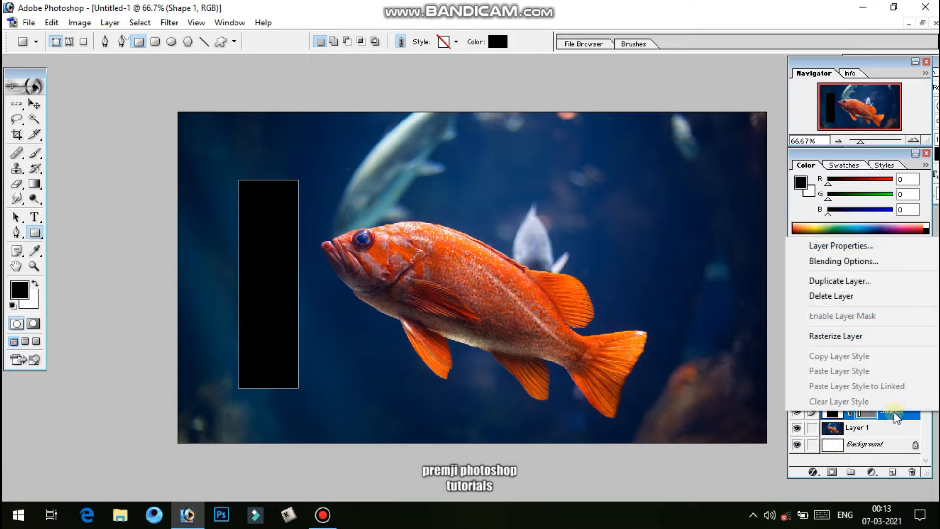
pyautogui.rightClick(884, 418)
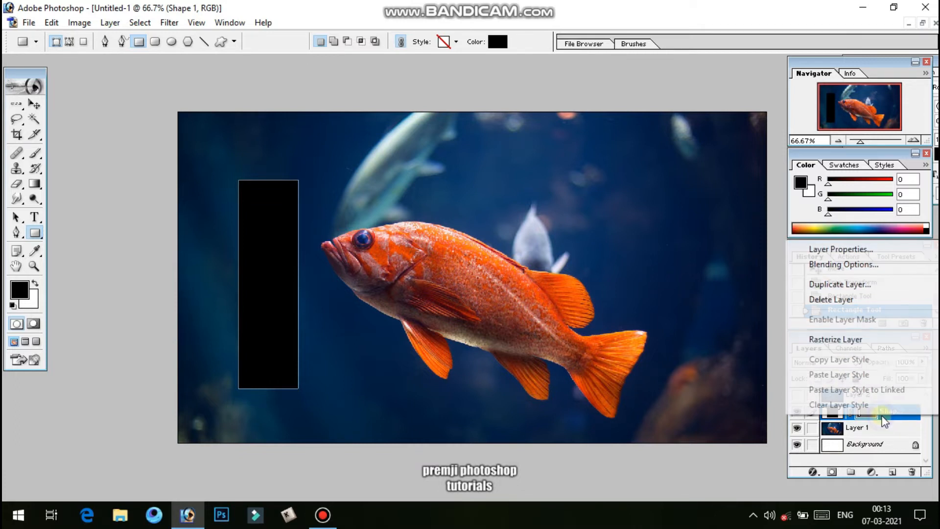
pyautogui.rightClick(884, 417)
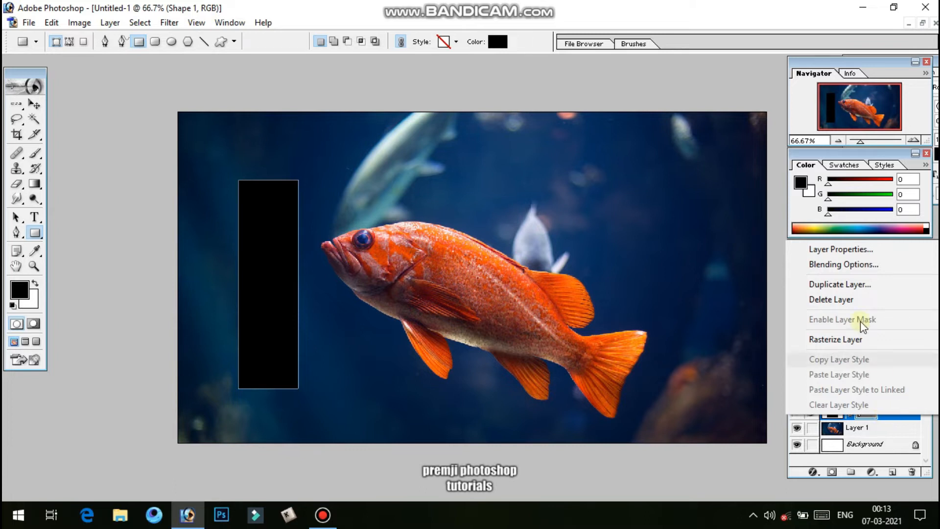
pyautogui.click(857, 268)
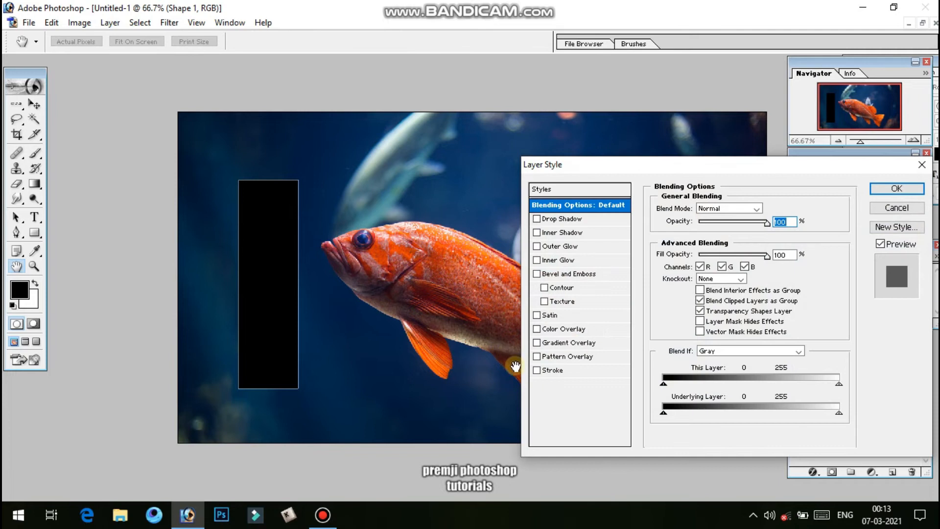
pyautogui.click(537, 371)
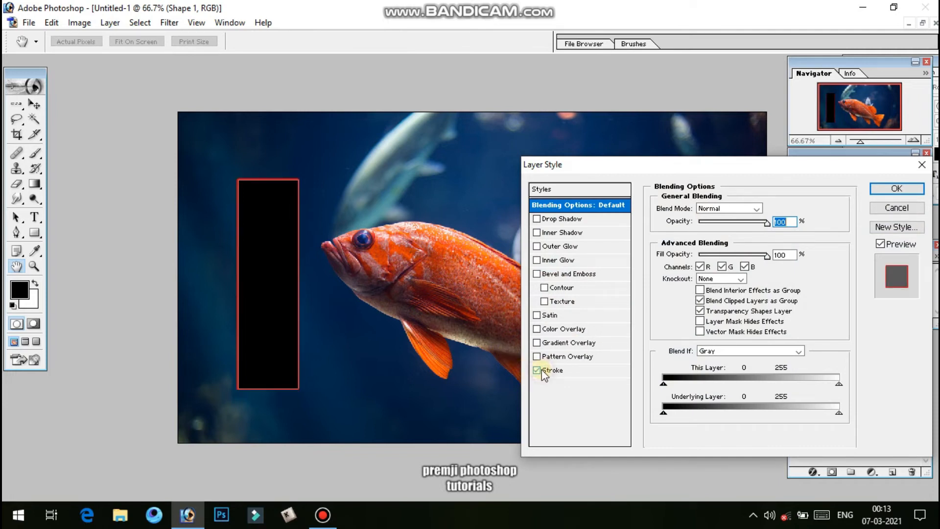
pyautogui.click(554, 371)
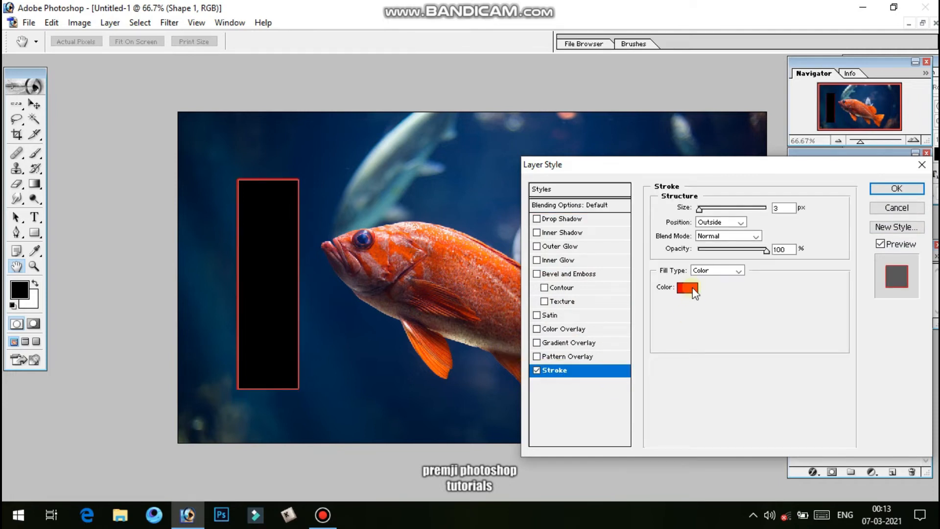
pyautogui.click(692, 289)
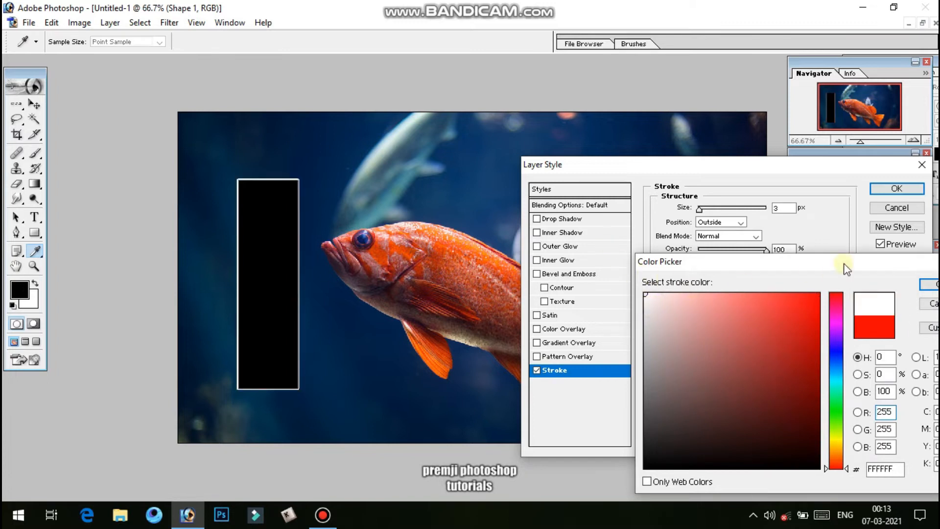
pyautogui.click(929, 284)
# Step: Set the rectangle's white stroke to 5 px and position it Inside the shape's edge
pyautogui.moveTo(784, 208); pyautogui.dragTo(766, 208)
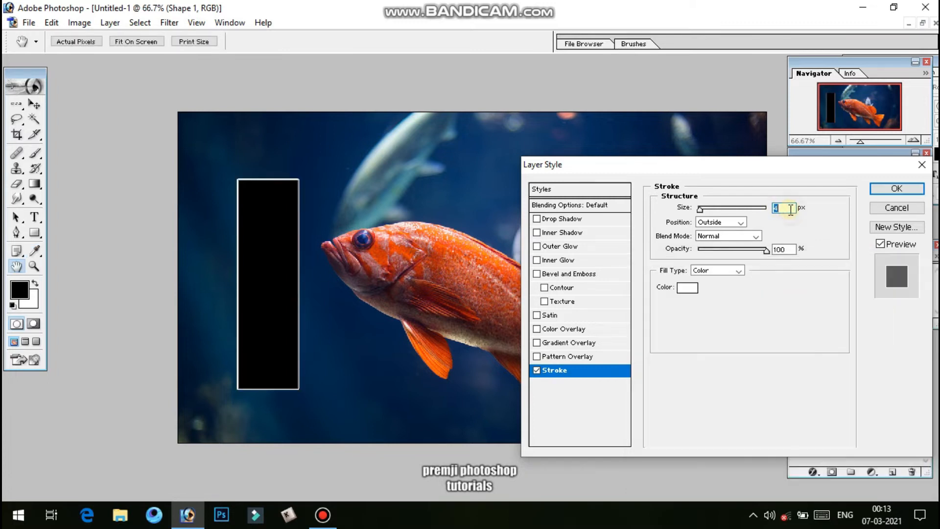
pyautogui.click(730, 221)
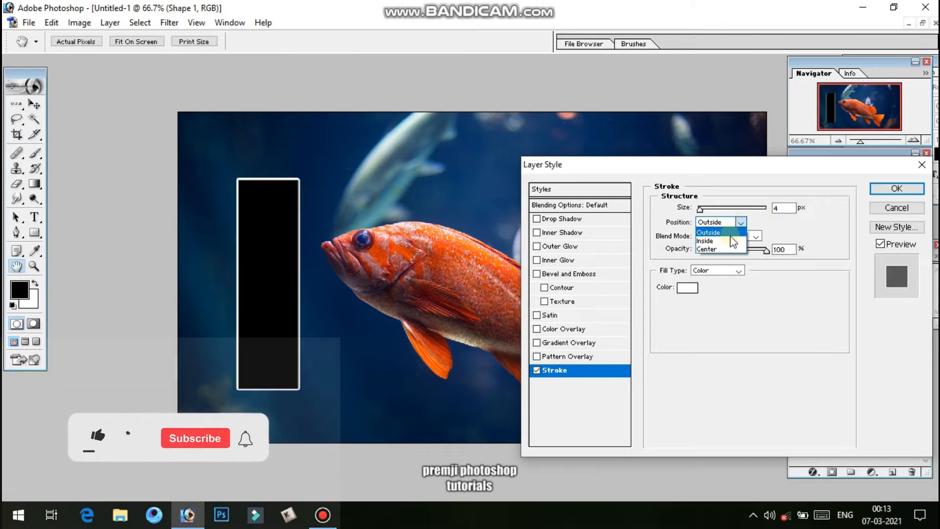
pyautogui.click(733, 241)
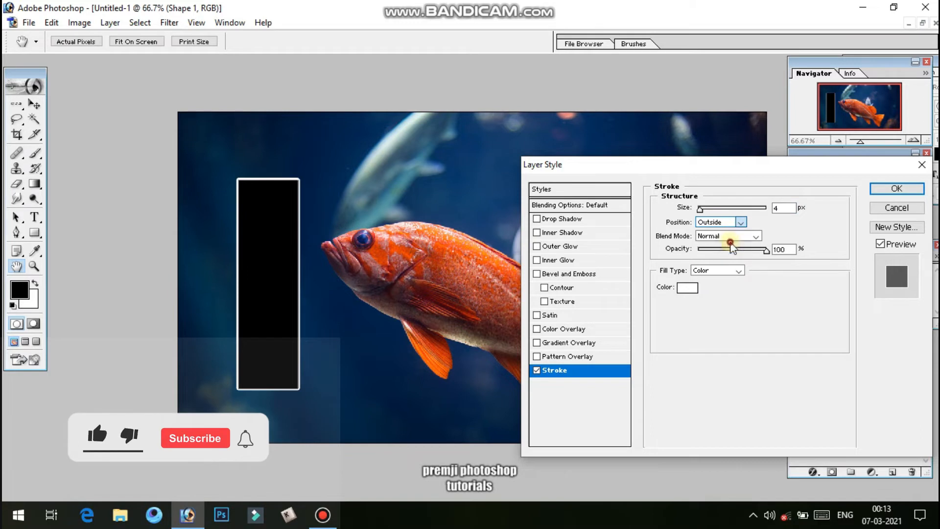
pyautogui.click(783, 208)
pyautogui.press('Up')
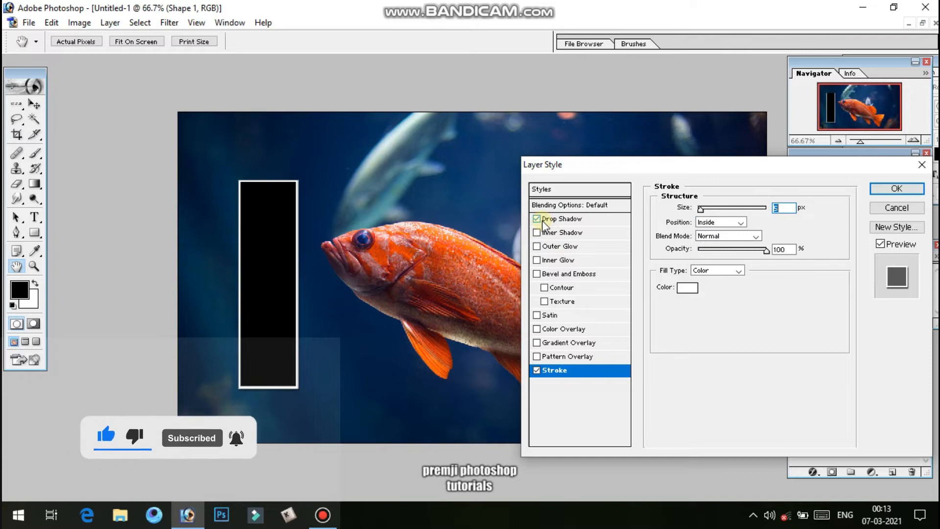
# Step: Add a Drop Shadow to the rectangle with a distance of 4 px, spread of 4% and size of 3 px
pyautogui.click(603, 219)
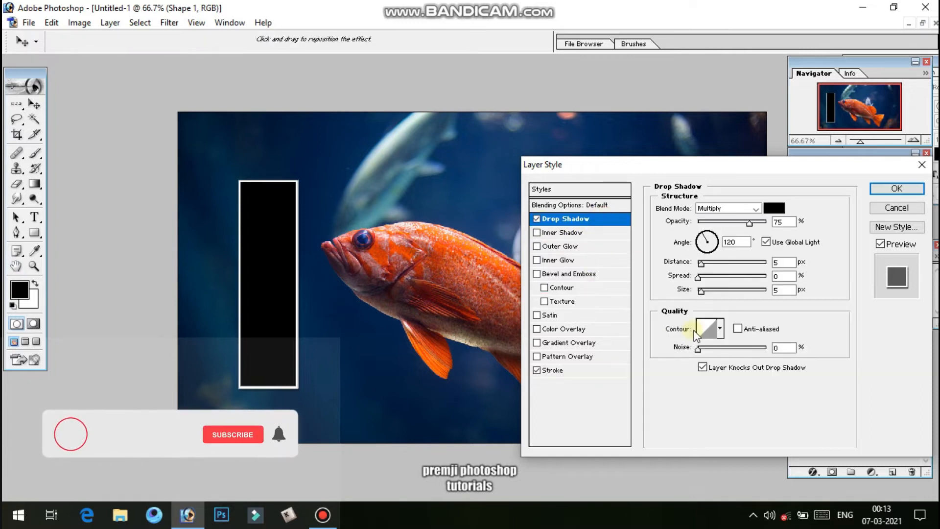
pyautogui.moveTo(781, 264); pyautogui.dragTo(680, 278)
pyautogui.write('4')
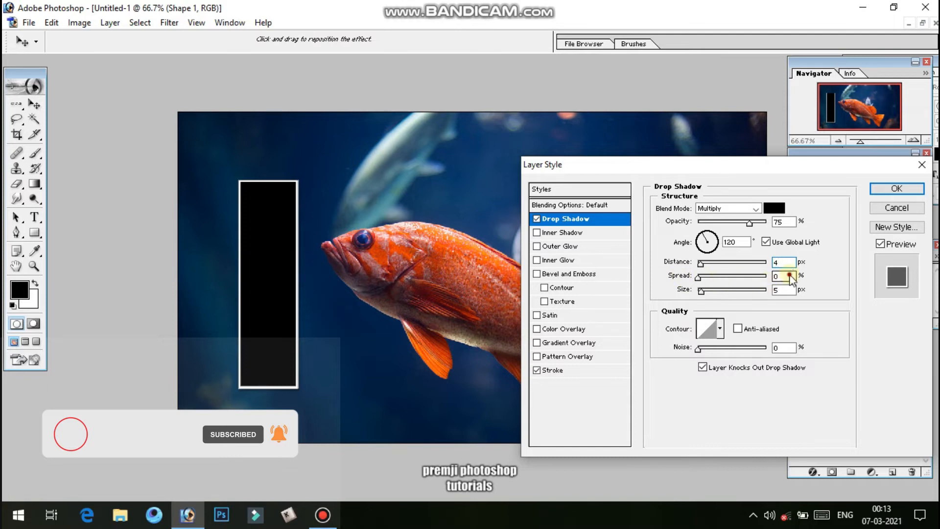
pyautogui.press('Tab')
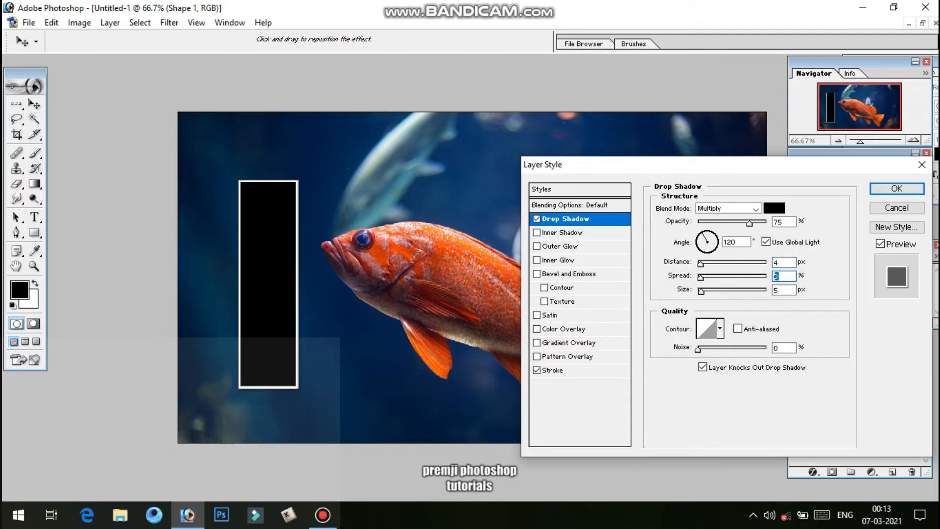
pyautogui.write('4')
pyautogui.press('Tab')
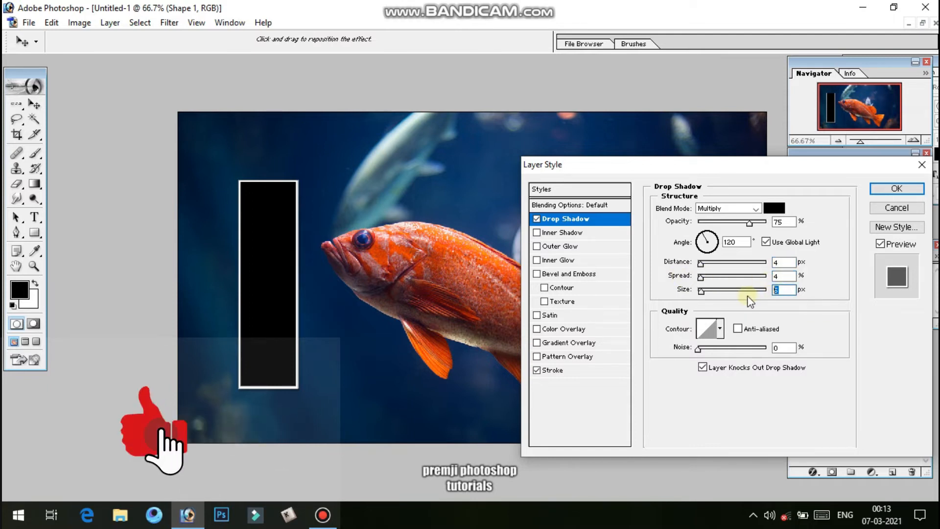
pyautogui.write('3')
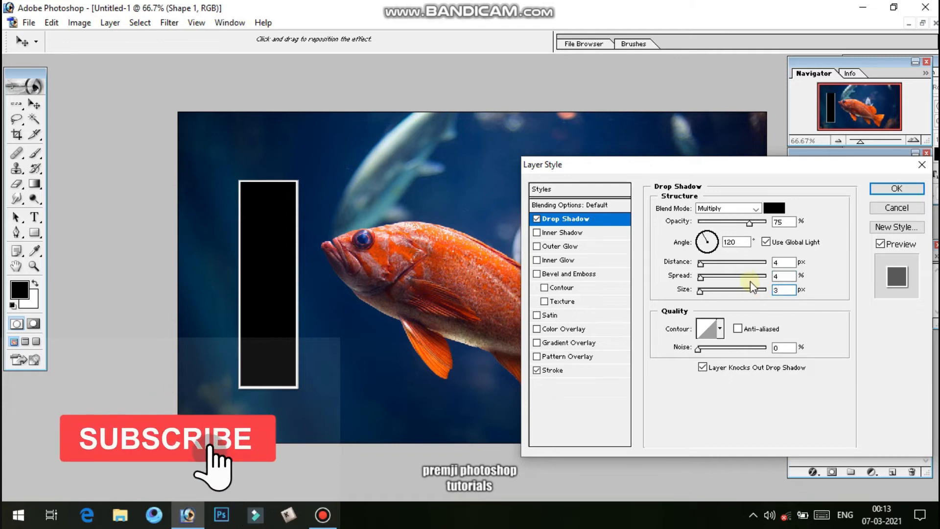
# Step: Turn off Use Global Light for the drop shadow and set its angle to 90°
pyautogui.click(744, 242)
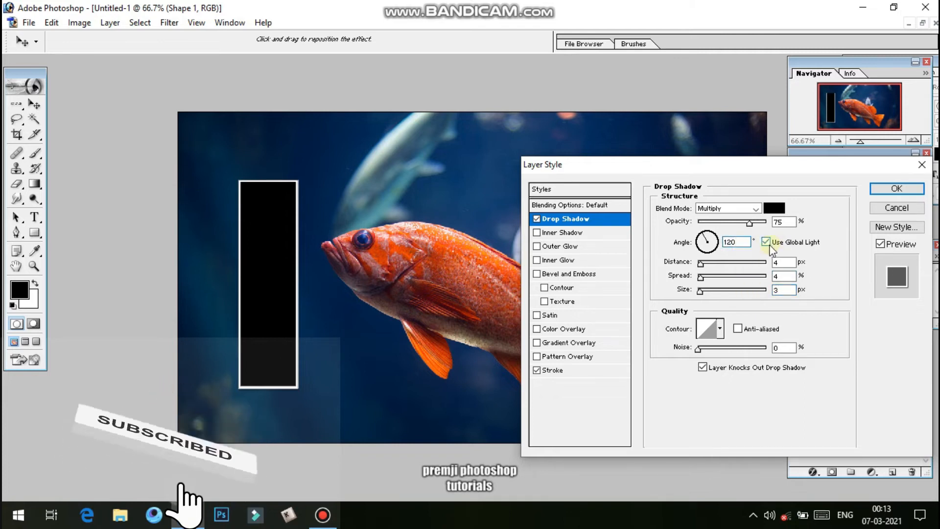
pyautogui.click(767, 242)
pyautogui.doubleClick(741, 245)
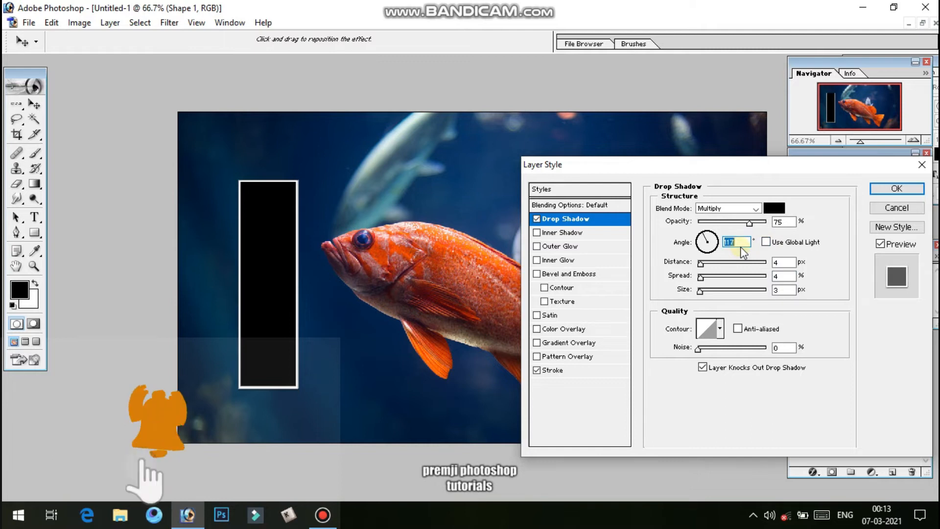
pyautogui.press('Down')
pyautogui.press('Down')
pyautogui.press('Down')
pyautogui.press('Down')
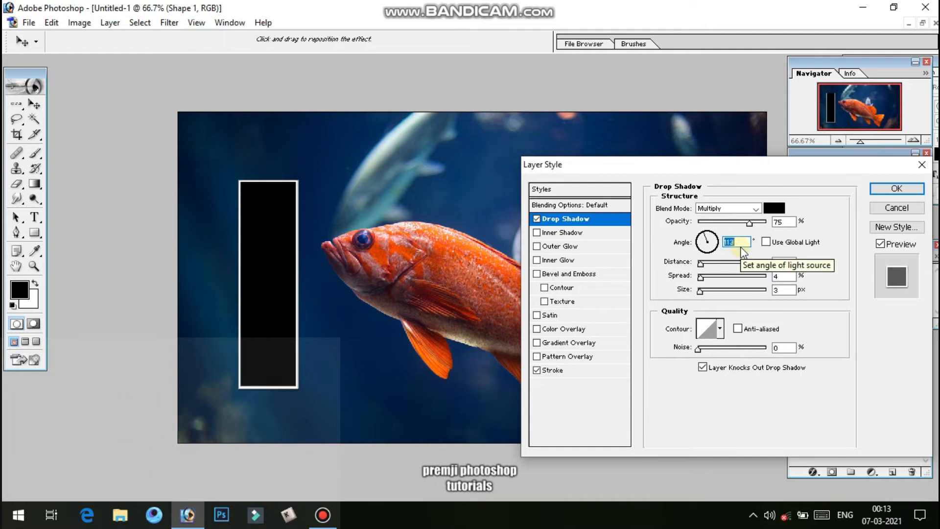
pyautogui.press('Down')
pyautogui.press('Down')
pyautogui.press('Down')
pyautogui.press('Down')
pyautogui.press('Down')
pyautogui.press('Down')
pyautogui.press('Down')
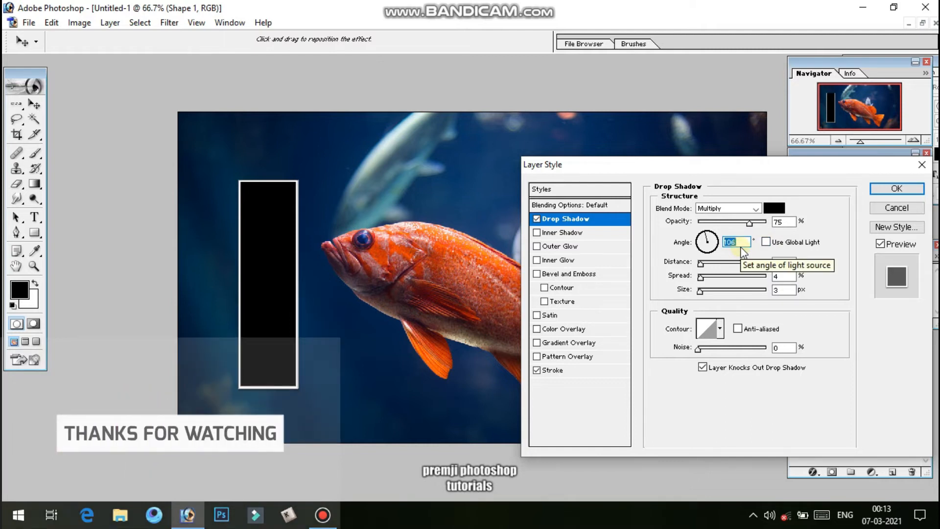
pyautogui.press('Down')
pyautogui.press('Down')
pyautogui.press('Down')
pyautogui.press('Down')
pyautogui.press('Down')
pyautogui.press('Down')
pyautogui.press('Down')
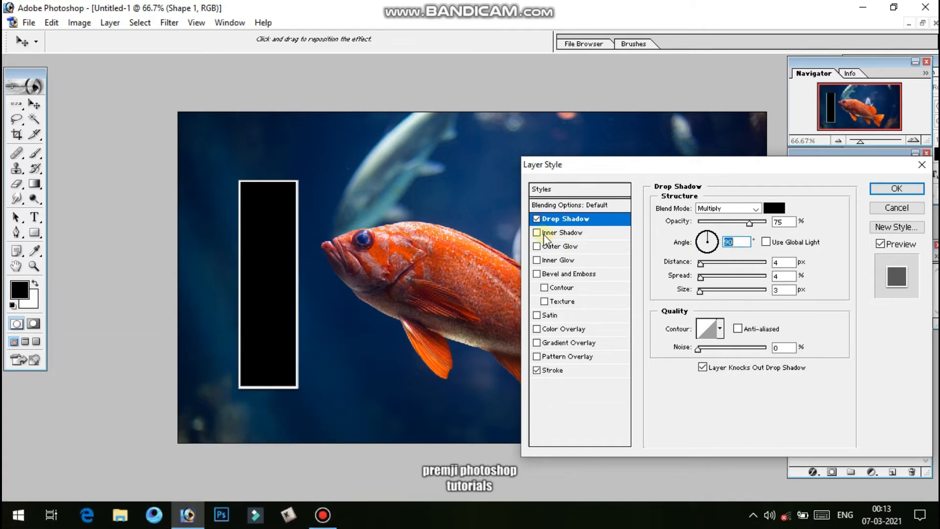
# Step: Set the rectangle's fill opacity to 0% and its knockout to Deep in the blending options, and apply the layer style
pyautogui.click(557, 207)
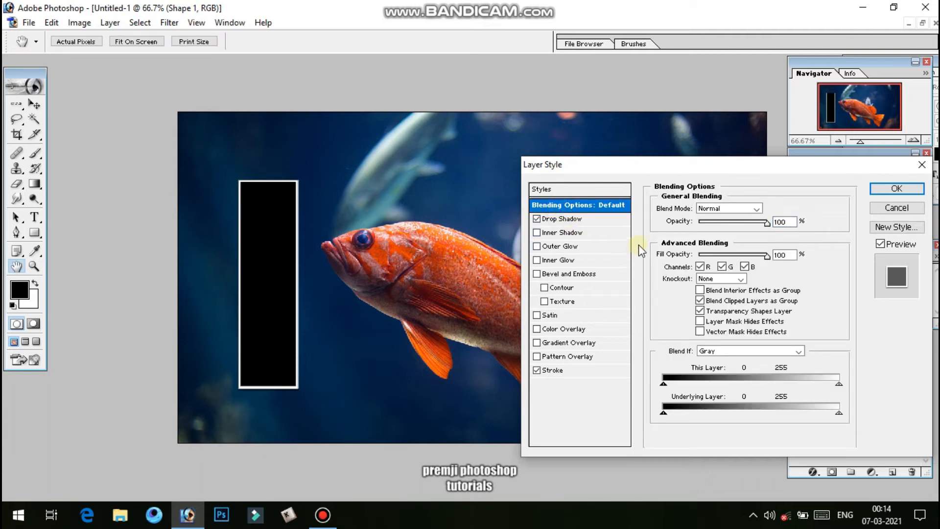
pyautogui.doubleClick(779, 255)
pyautogui.write('0')
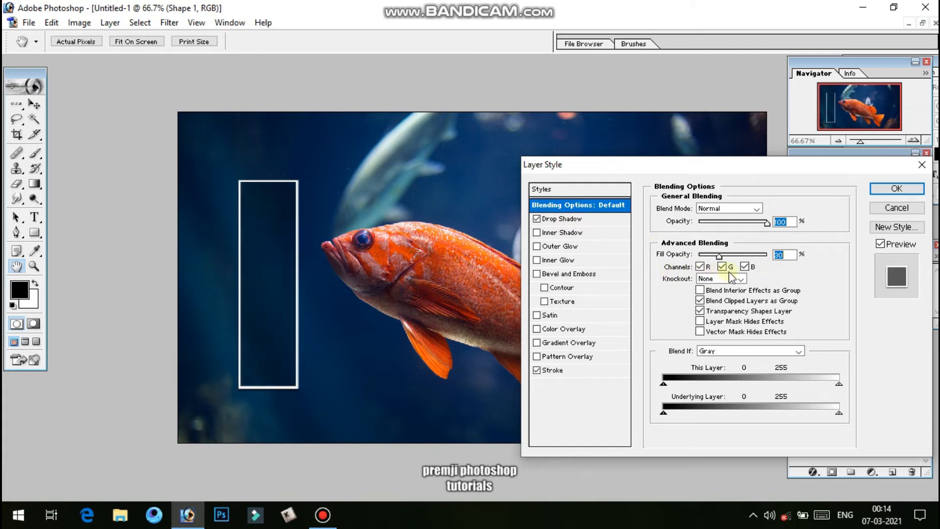
pyautogui.moveTo(778, 274); pyautogui.dragTo(658, 261)
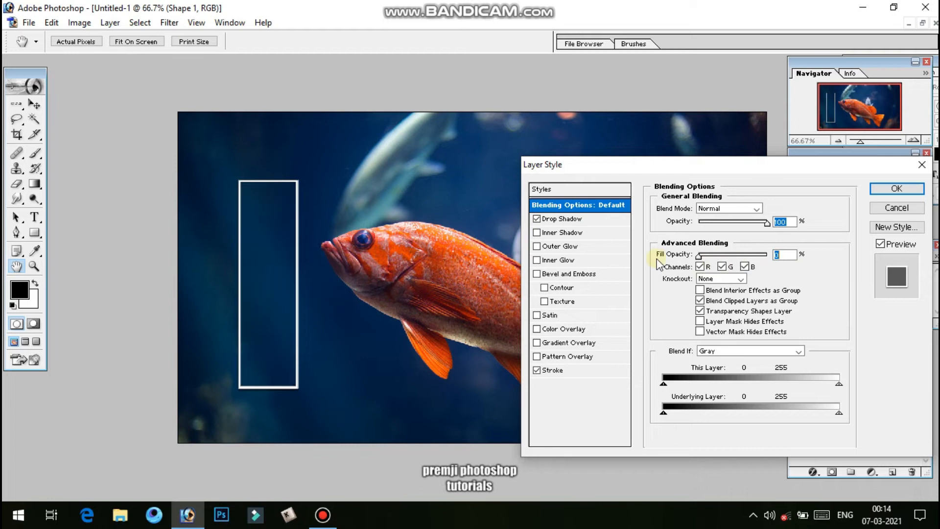
pyautogui.click(740, 278)
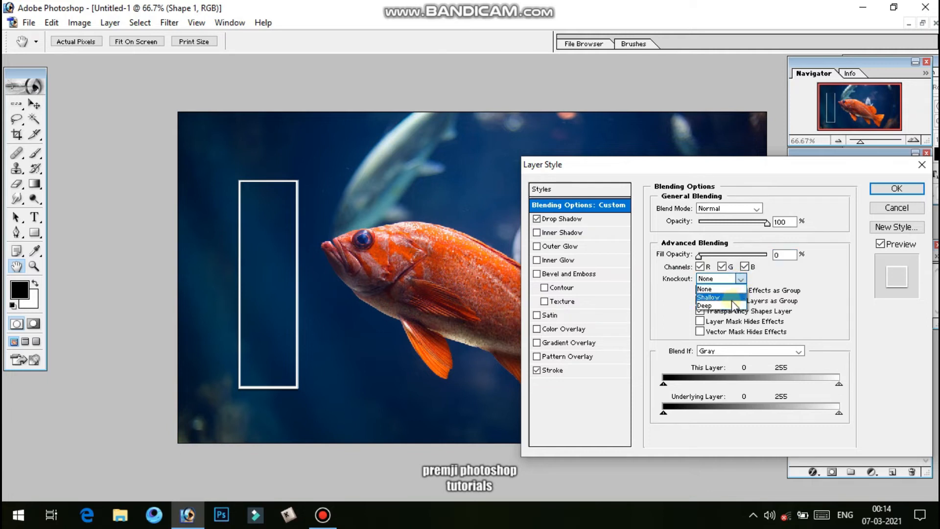
pyautogui.click(706, 305)
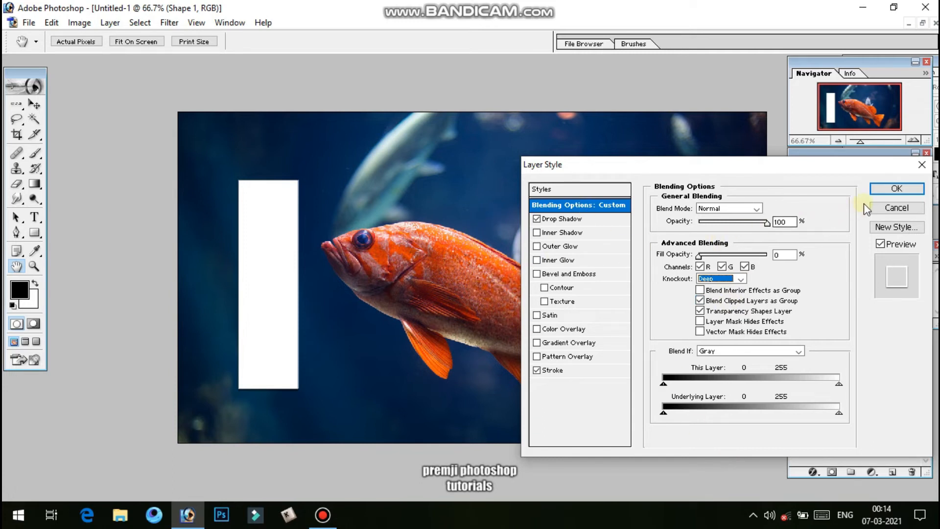
pyautogui.click(887, 189)
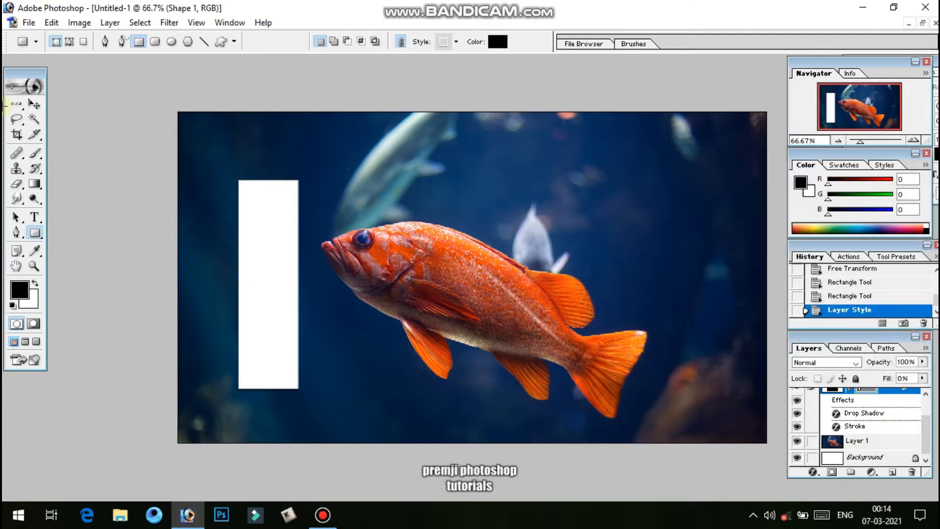
# Step: Link the fish layer with the white Background layer and merge the linked layers
pyautogui.click(27, 109)
pyautogui.rightClick(553, 267)
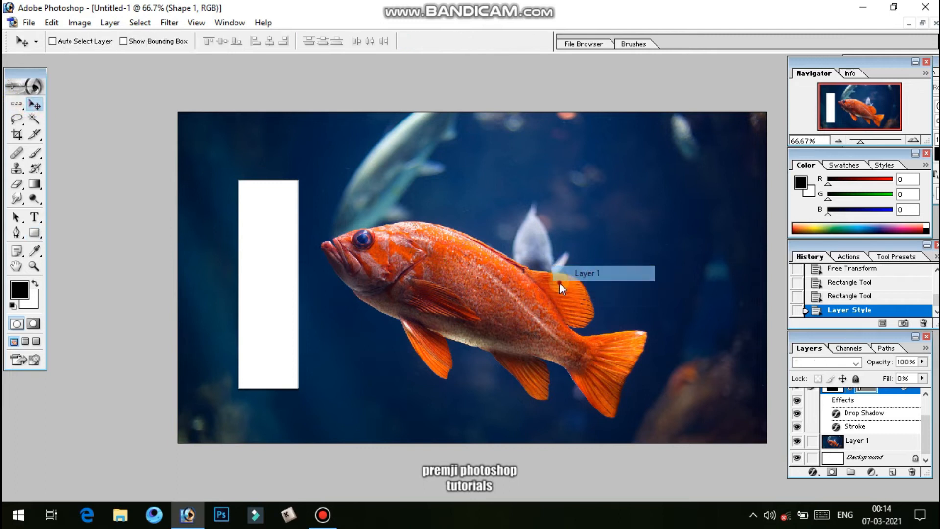
pyautogui.click(608, 273)
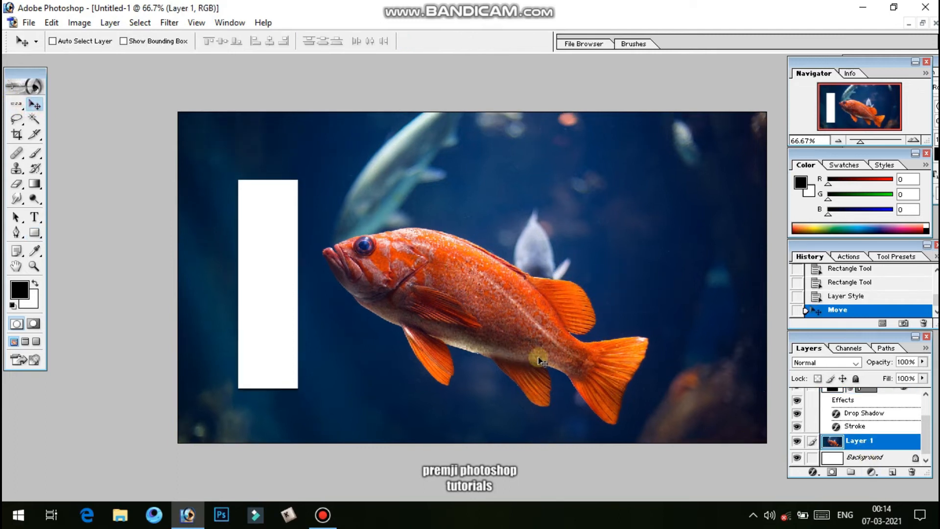
pyautogui.click(843, 457)
pyautogui.click(841, 443)
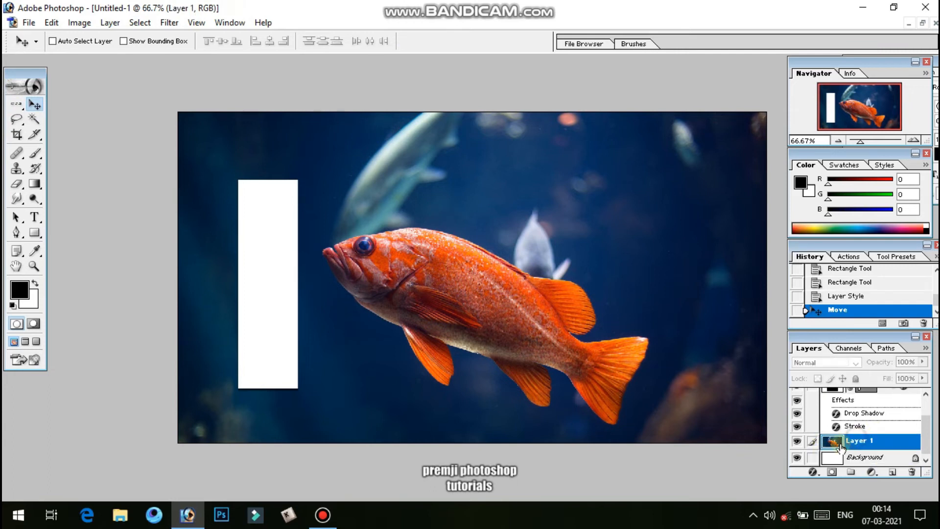
pyautogui.click(812, 457)
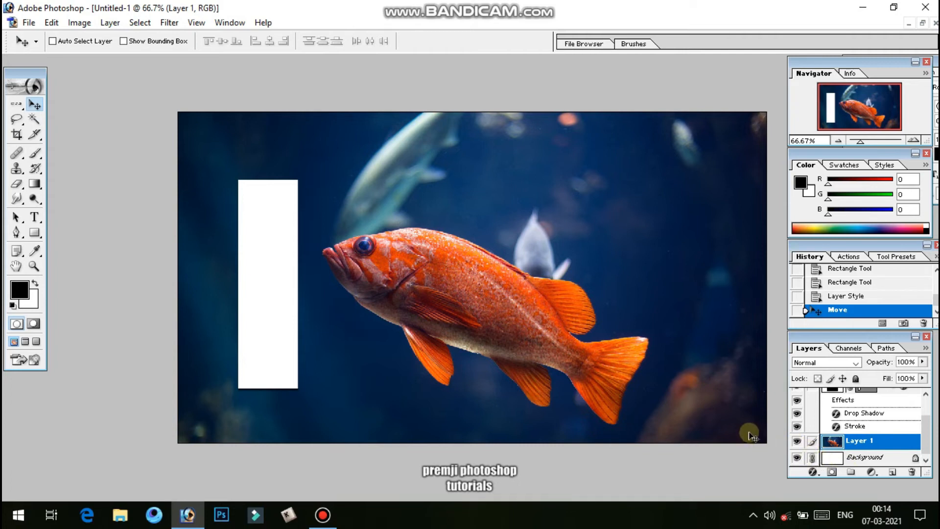
pyautogui.hotkey('ctrl', 'e')
# Step: Show the underwater scene layer and move it between the rectangle's shape layer and the Background
pyautogui.scroll(1, 654, 427)
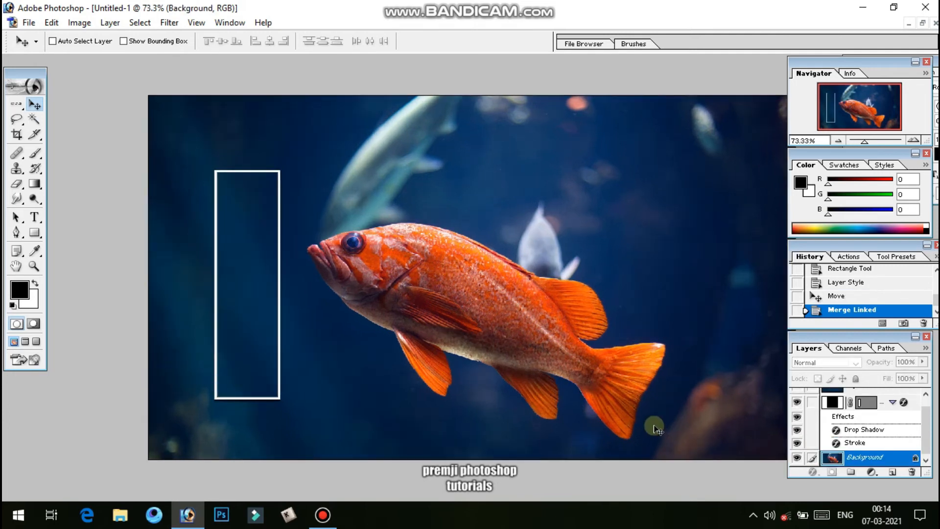
pyautogui.scroll(1, 865, 433)
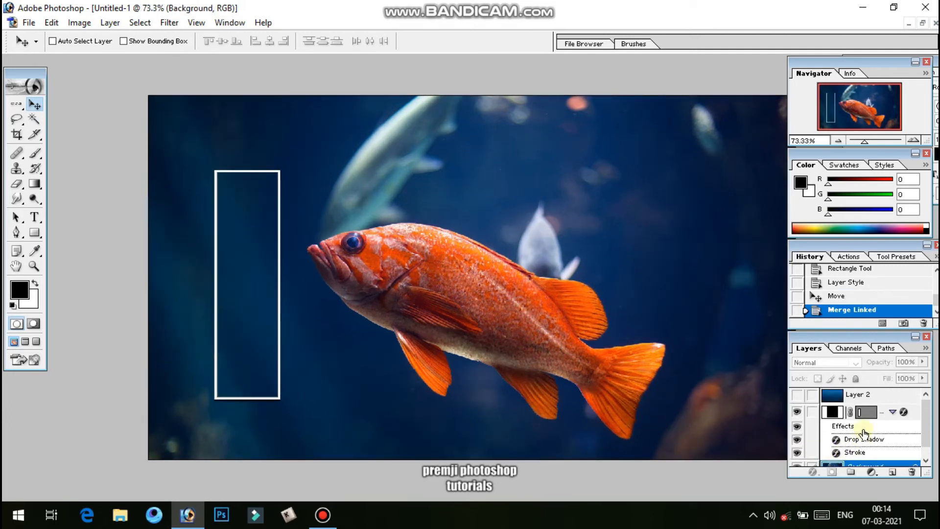
pyautogui.click(799, 396)
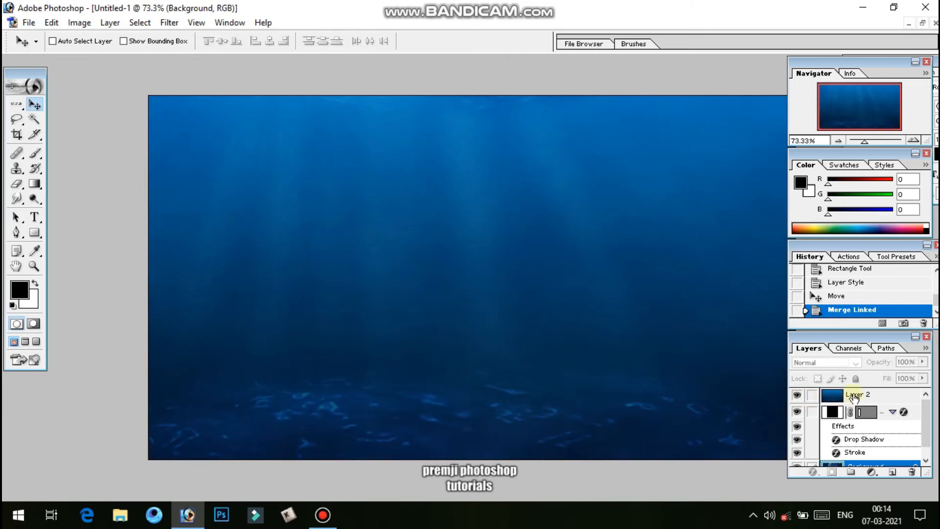
pyautogui.click(855, 396)
pyautogui.moveTo(854, 395); pyautogui.dragTo(849, 461)
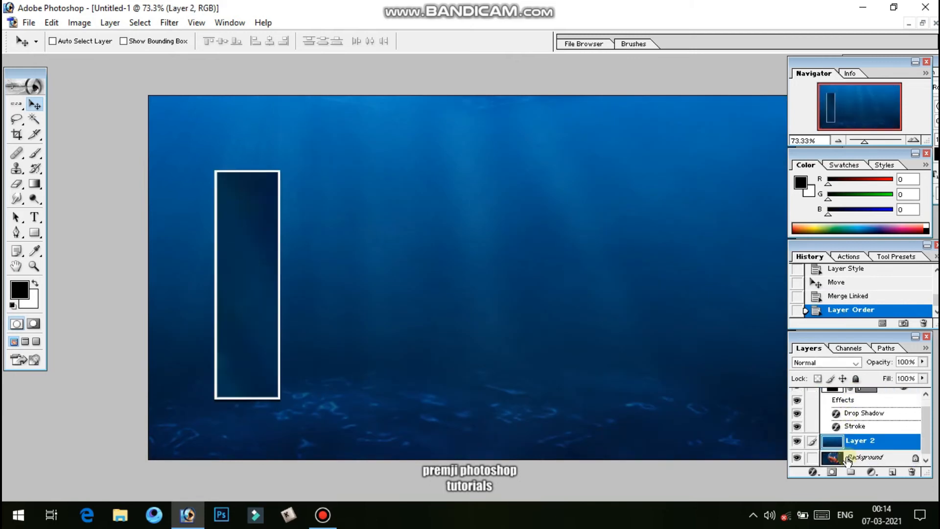
# Step: Move the outlined rectangle over the front of the fish's head and enlarge it from its centre with Free Transform
pyautogui.moveTo(249, 300); pyautogui.dragTo(344, 287)
pyautogui.rightClick(281, 304)
pyautogui.click(267, 302)
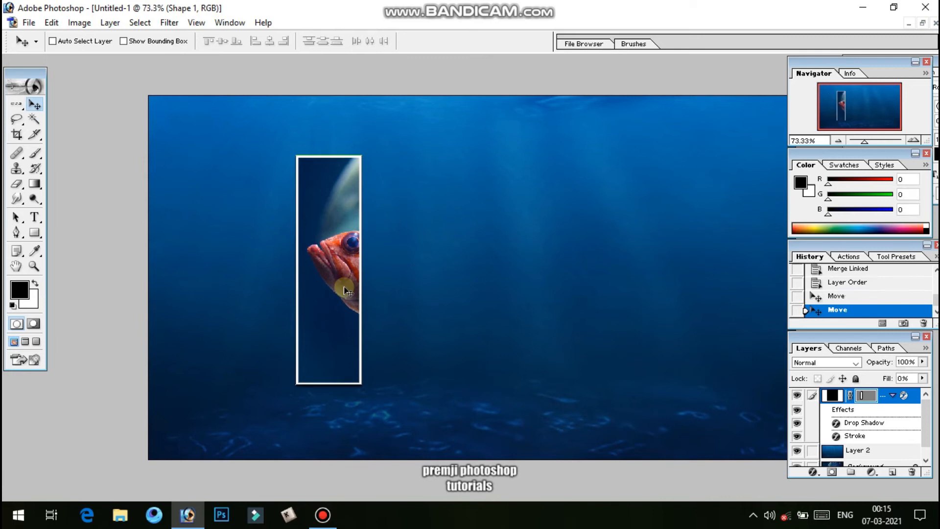
pyautogui.hotkey('ctrl', 't')
pyautogui.moveTo(362, 387); pyautogui.dragTo(369, 410)
pyautogui.press('Return')
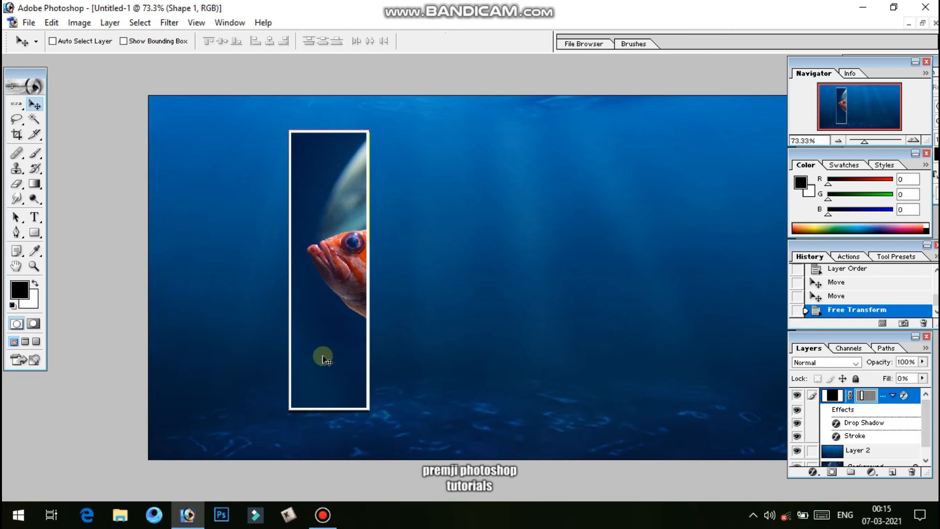
# Step: Place five overlapping copies of the outlined panel side by side across the fish up to its tail, at staggered heights
pyautogui.moveTo(322, 359)
pyautogui.mouseDown()
pyautogui.moveTo(384, 363)
pyautogui.moveTo(408, 373)
pyautogui.moveTo(401, 375)
pyautogui.moveTo(393, 373)
pyautogui.moveTo(533, 368)
pyautogui.mouseUp()
pyautogui.moveTo(535, 368); pyautogui.dragTo(676, 368)
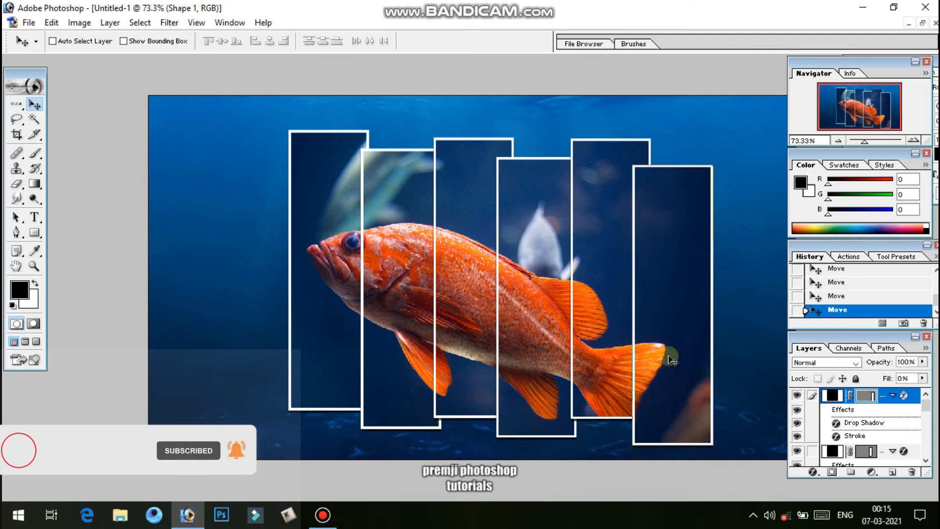
pyautogui.scroll(1, 668, 358)
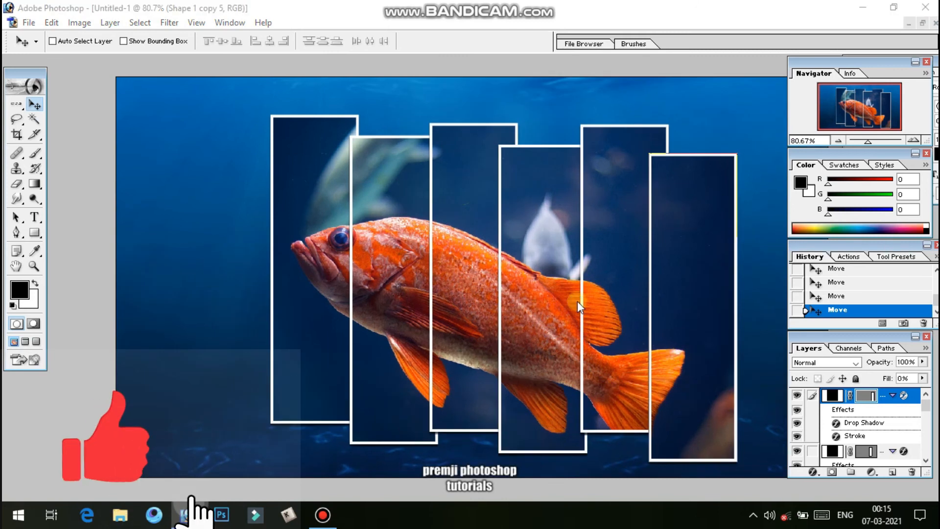
# Step: Save the document in Photoshop format as ovrlapin in the next work folder
pyautogui.hotkey('ctrl', 's')
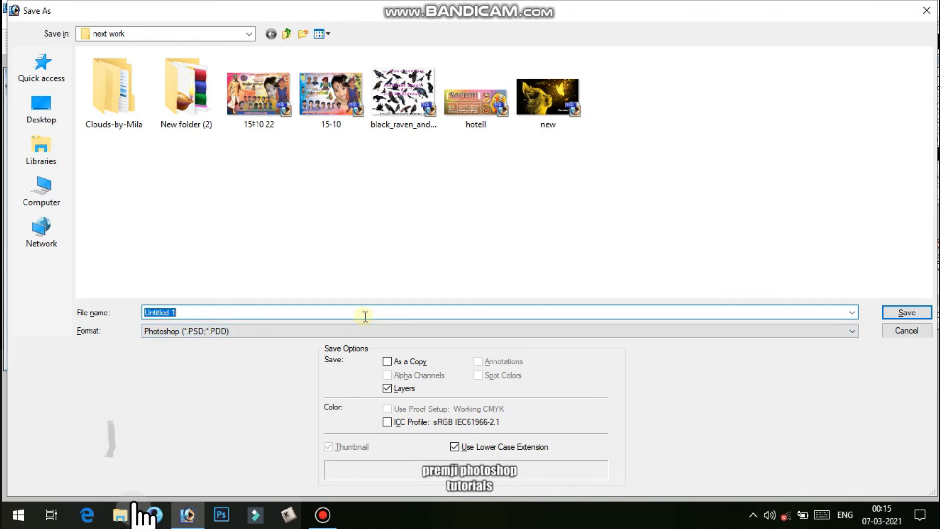
pyautogui.write('ovrl')
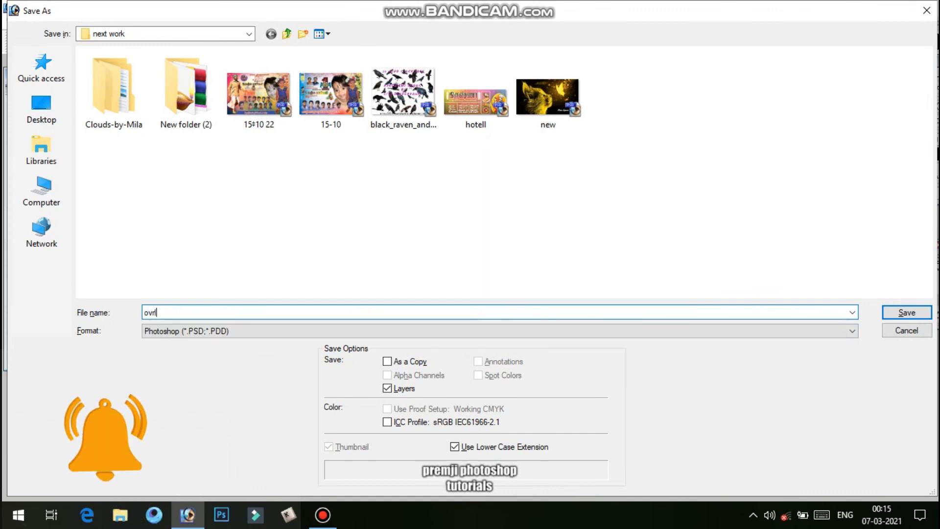
pyautogui.write('apin')
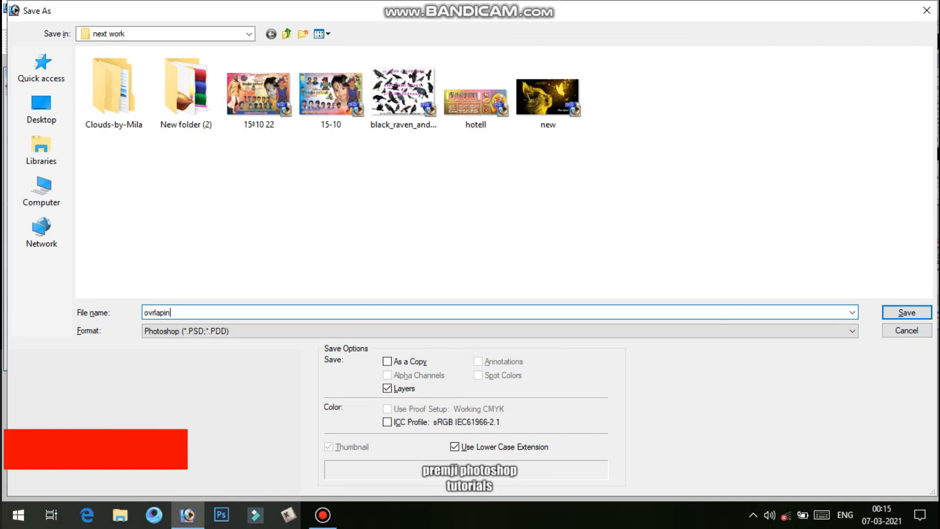
pyautogui.press('Return')
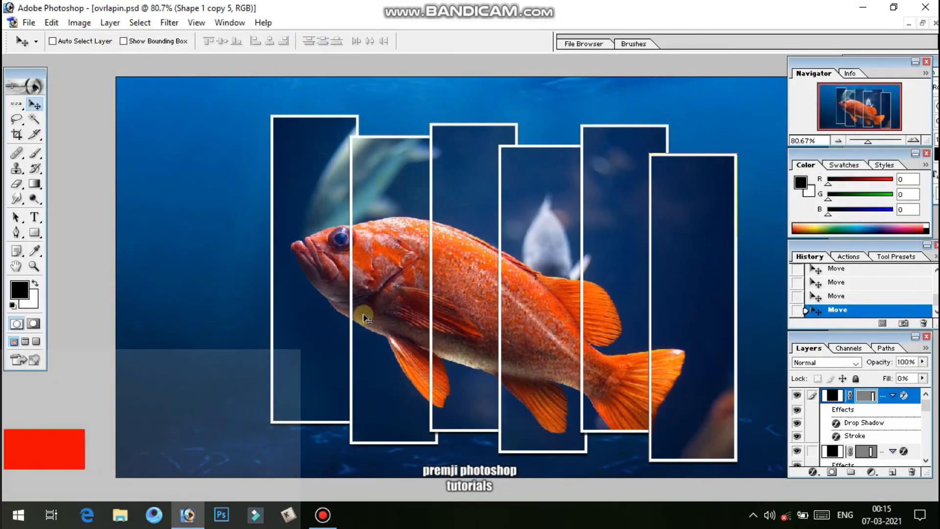
# Step: Restore the composite to a floating window, minimize the underwater scene image, and reposition the composite's window in the workspace
pyautogui.click(922, 24)
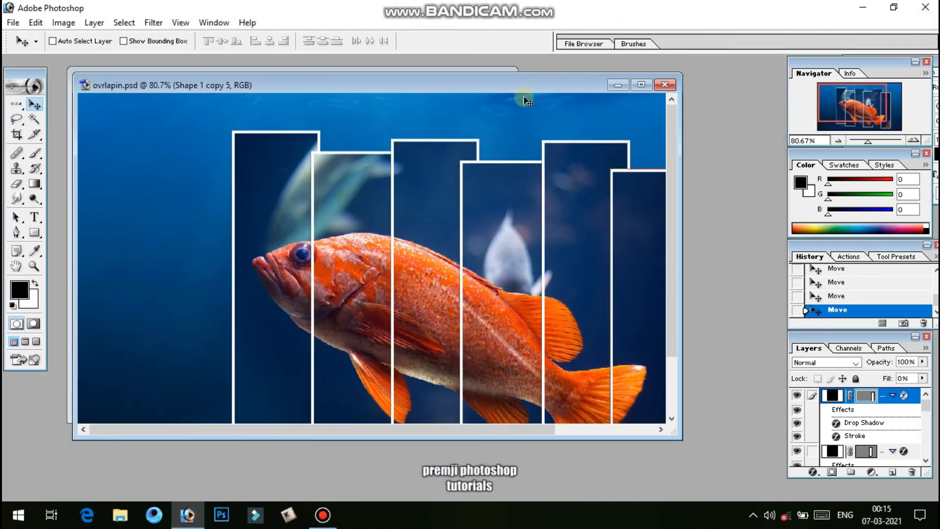
pyautogui.moveTo(525, 92); pyautogui.dragTo(657, 156)
pyautogui.click(210, 131)
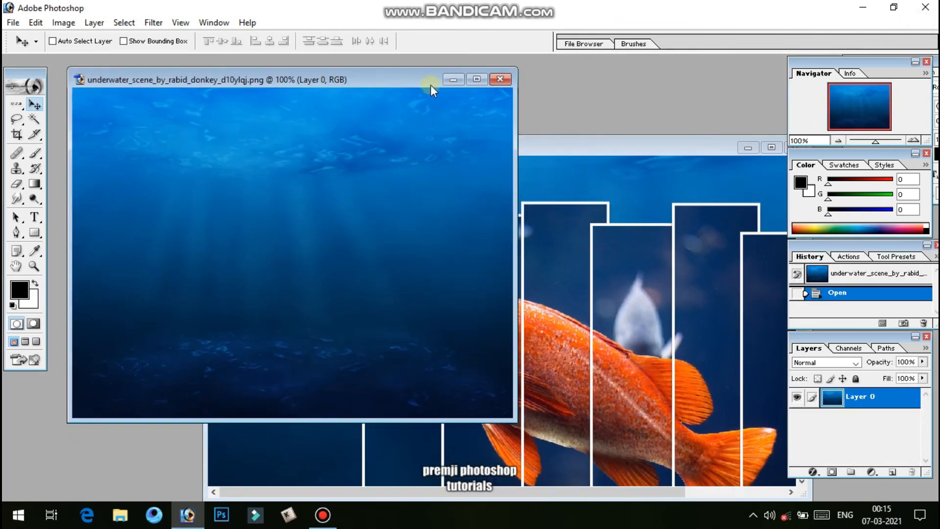
pyautogui.moveTo(431, 84); pyautogui.dragTo(384, 88)
pyautogui.click(415, 89)
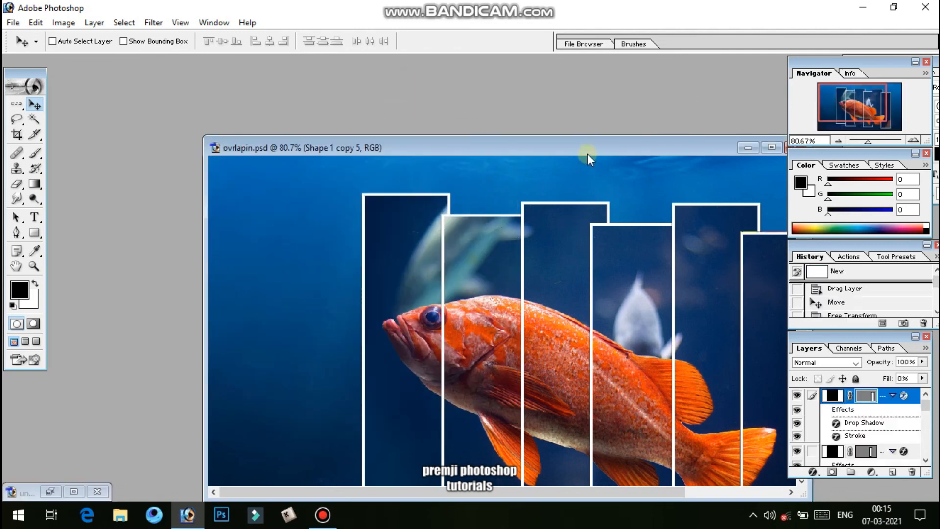
pyautogui.moveTo(590, 147); pyautogui.dragTo(525, 111)
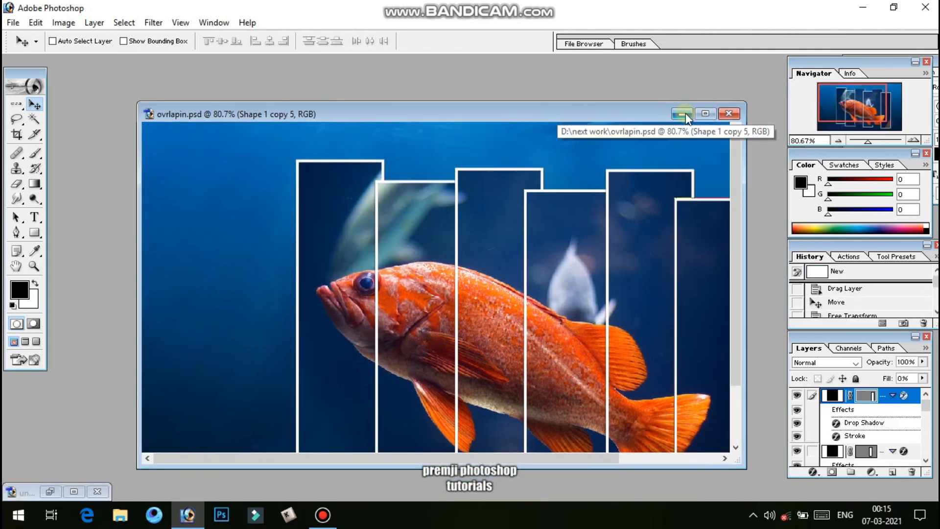